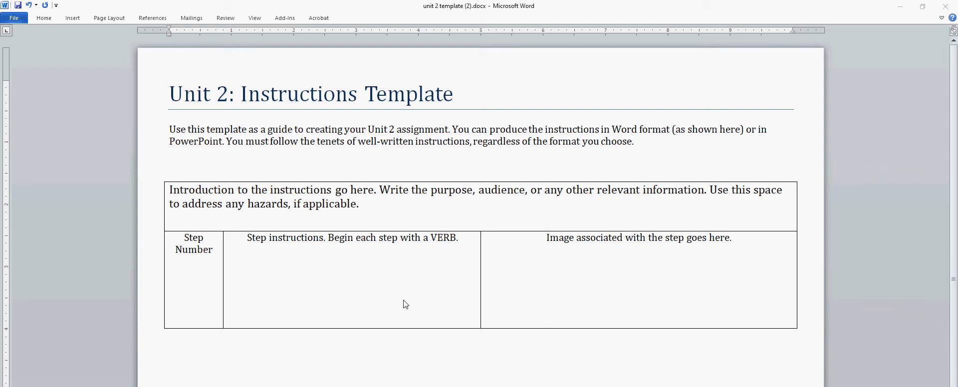
- Replace the document title with "How to Convert a Word Document to a PDF File"
left_click(460, 103)
left_click_drag(451, 98, 200, 101)
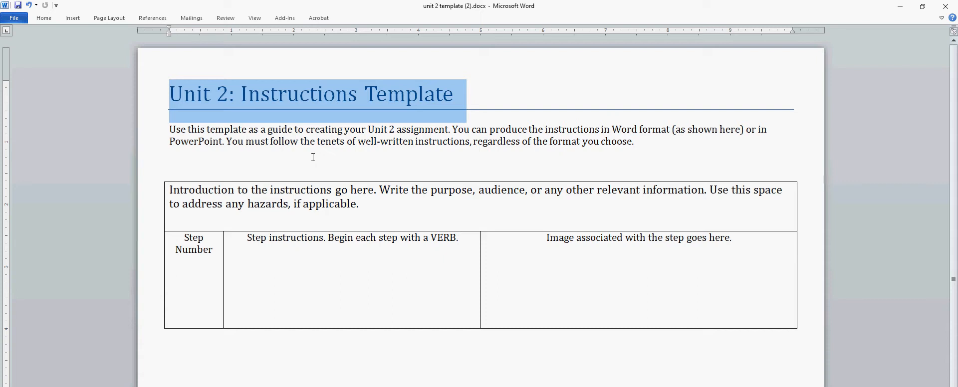
type("How to")
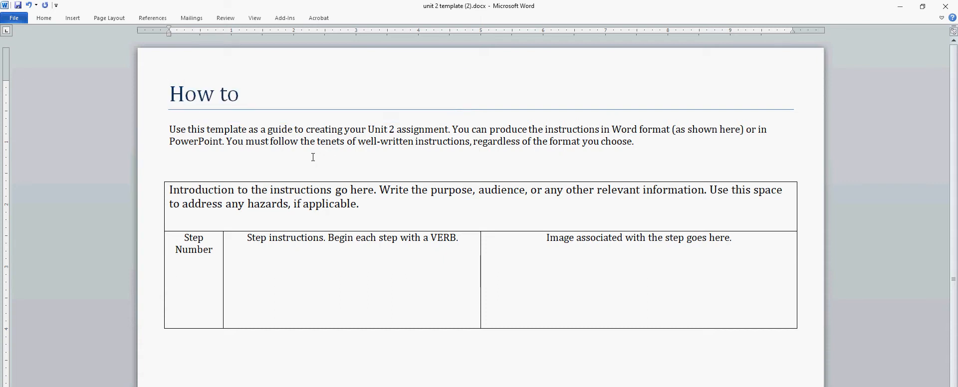
type(" Convert")
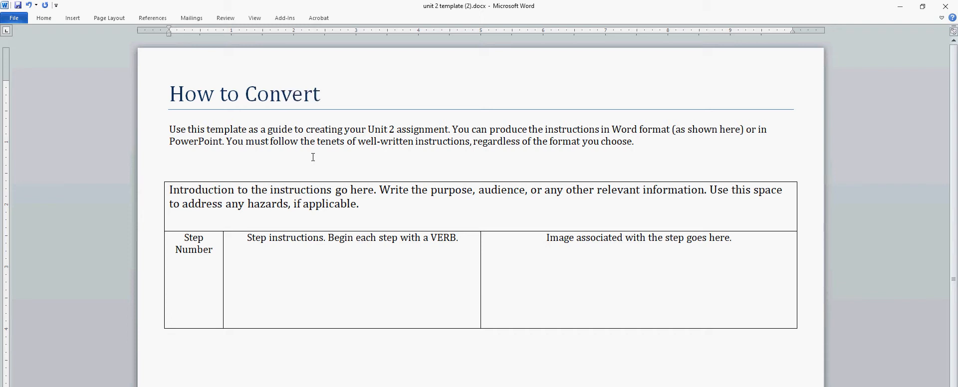
type(" a Word Docume")
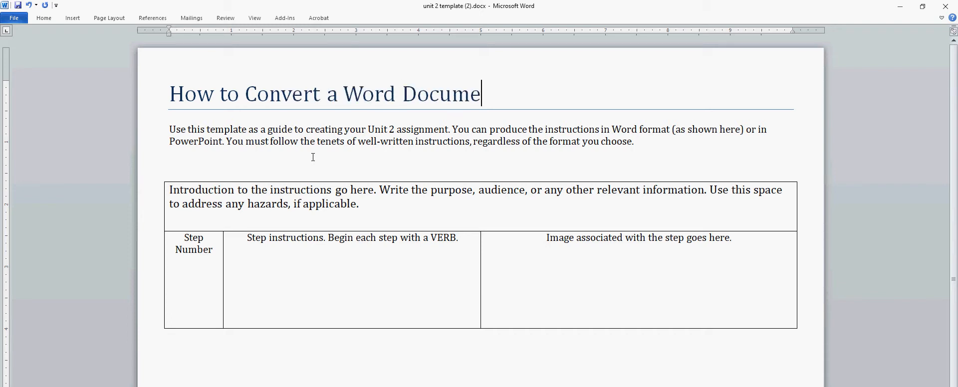
type("nt to a PDF File")
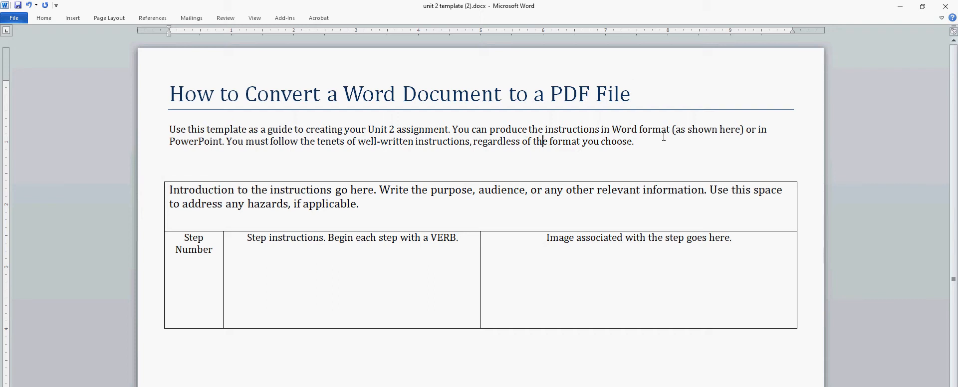
- Delete the template guidance paragraph beneath the title and the extra blank line above the table
left_click_drag(650, 143, 187, 131)
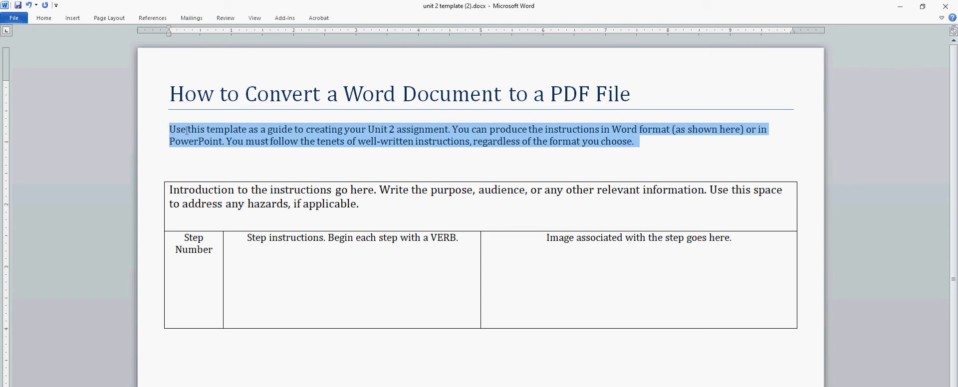
key("Delete")
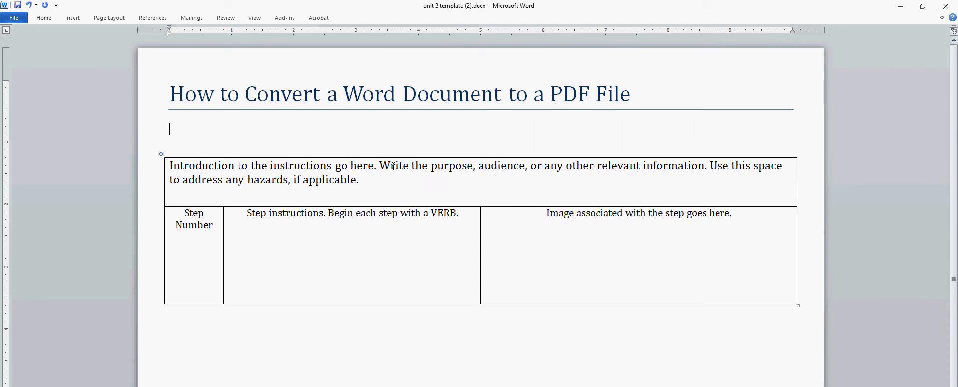
key("Delete")
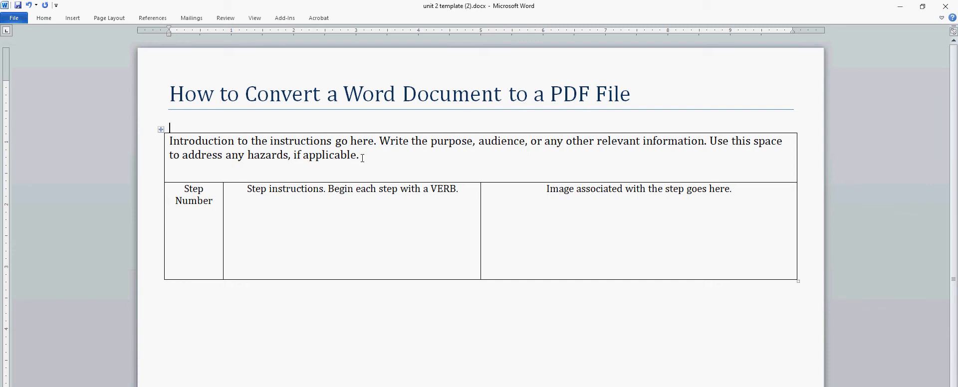
- Replace the introduction placeholder with "The purpose of these instructions is to guide you through the steps to successfully convert your Word document to a PDF file."
left_click_drag(360, 155, 186, 141)
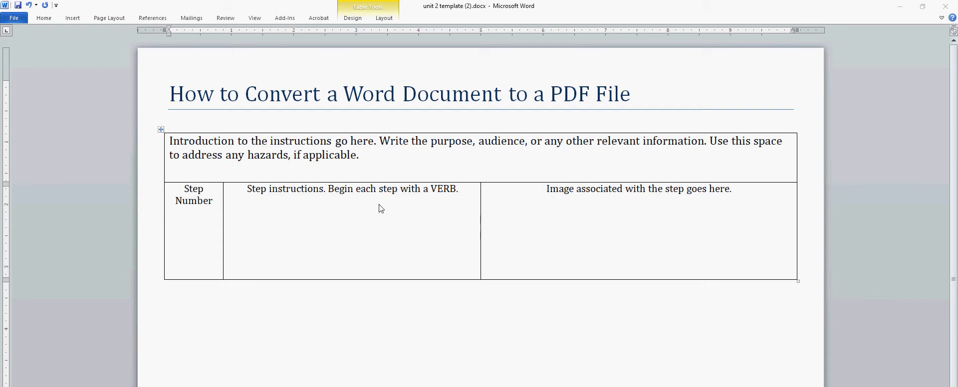
left_click(378, 159)
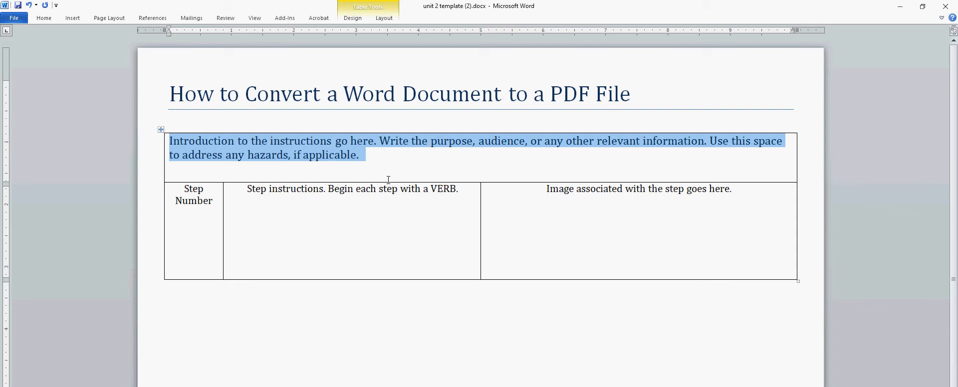
type("To p")
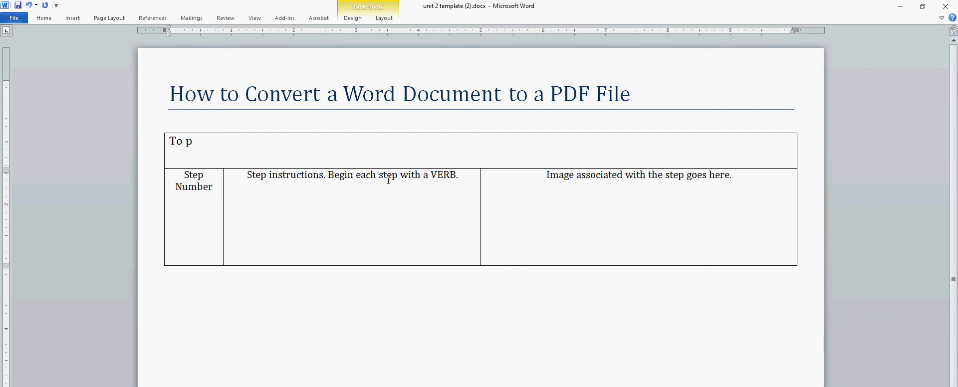
key("BackSpace")
key("BackSpace")
key("BackSpace")
type("he purpose of the")
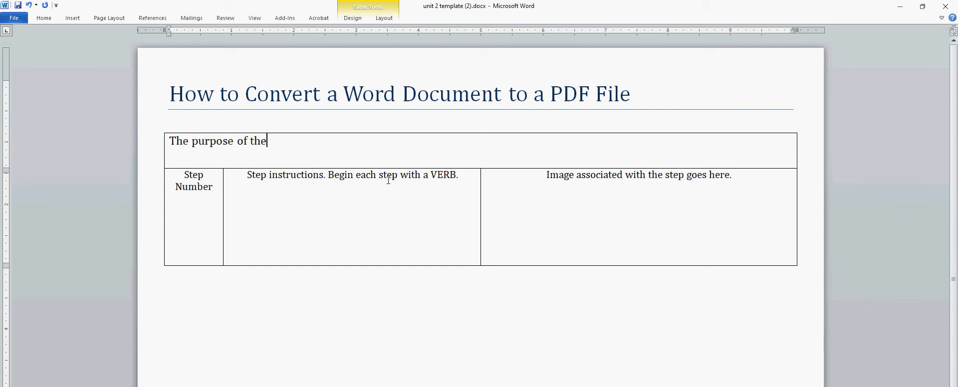
type("se instructions is to gu")
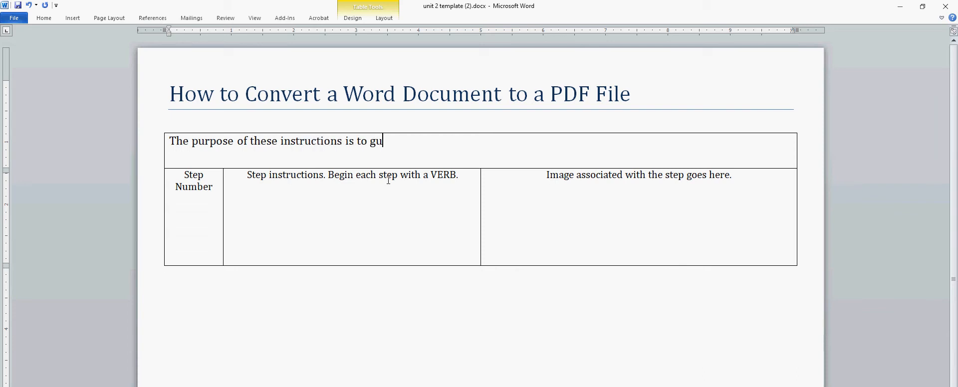
type("ide you through the steps")
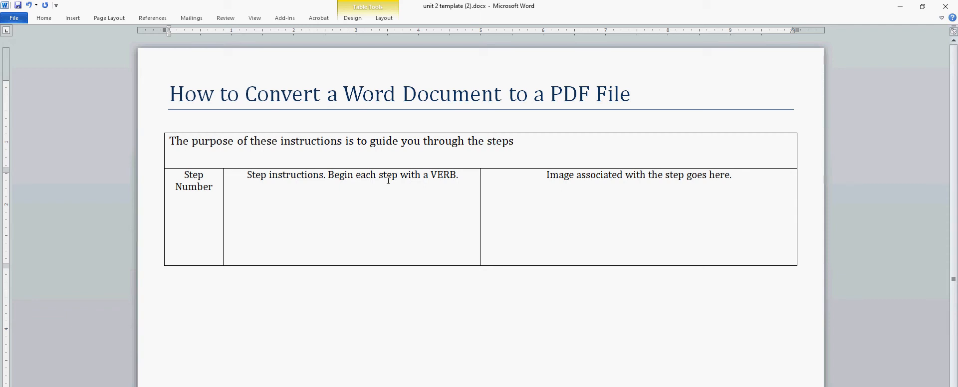
type(" to successfully conve")
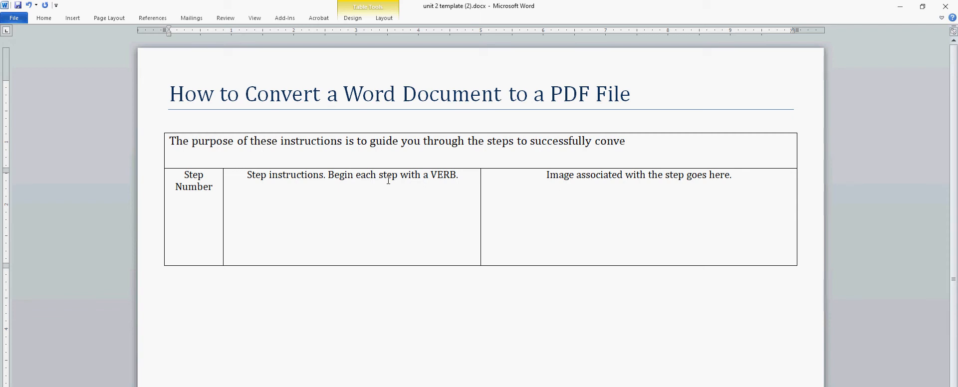
type("rt y")
key("BackSpace")
type("t your Word docum")
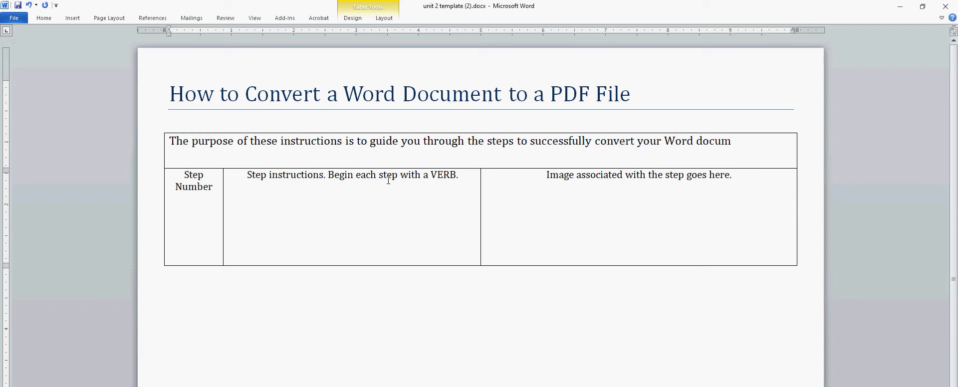
type("ent to a PDF file.")
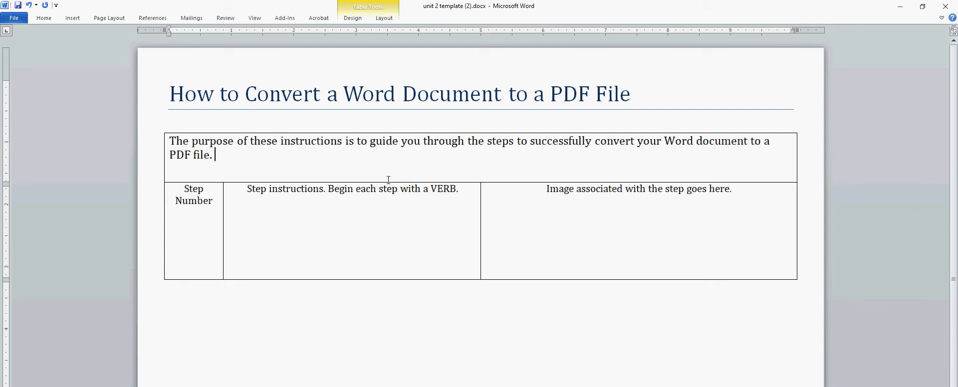
- Start a parenthetical note after the purpose sentence reading "(why would the user need to do this?"
type(" (")
type("why is")
key("BackSpace")
key("BackSpace")
type("would the user ne")
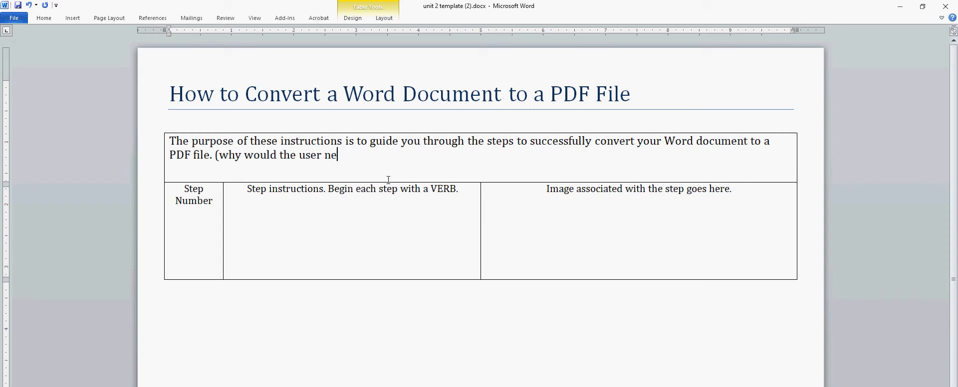
type("ed to do this")
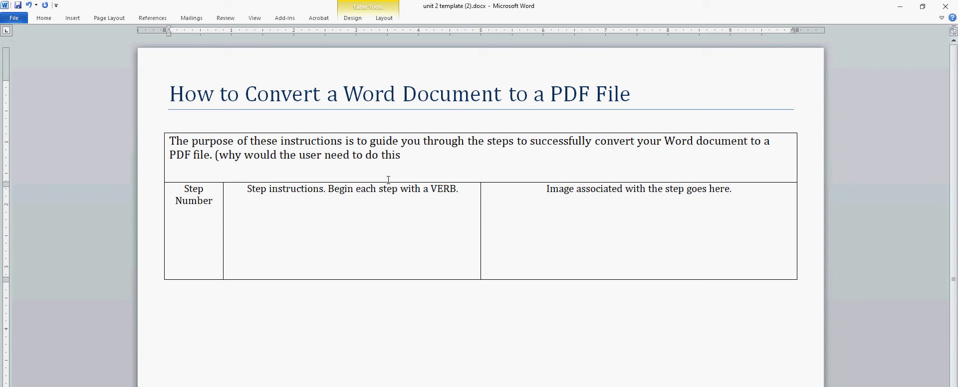
type("?")
- Complete the parenthetical note with "Provide the user with any cautions, like to save their work before proceeding.)"
type("provide the u")
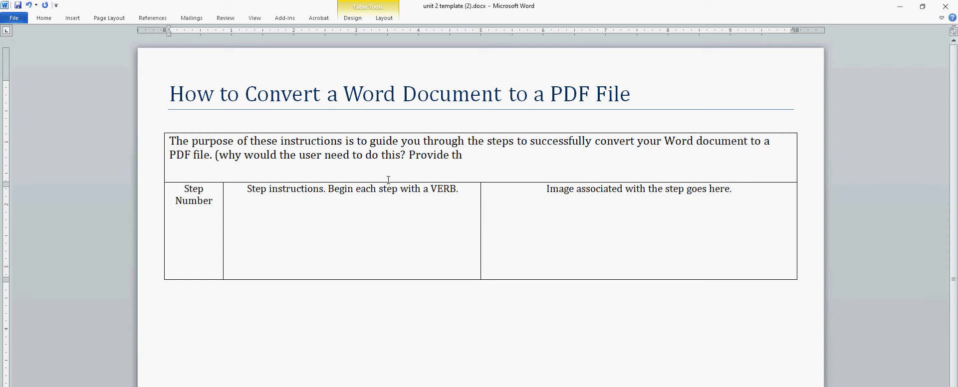
type("ser with an")
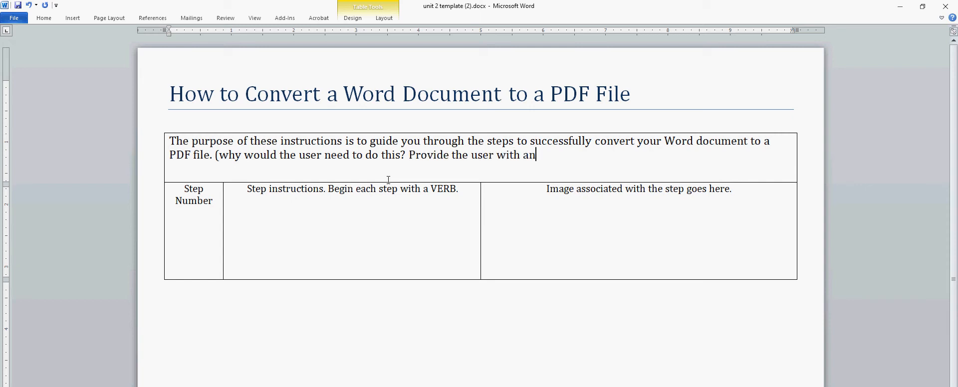
type("y cauti")
type("ons, like to")
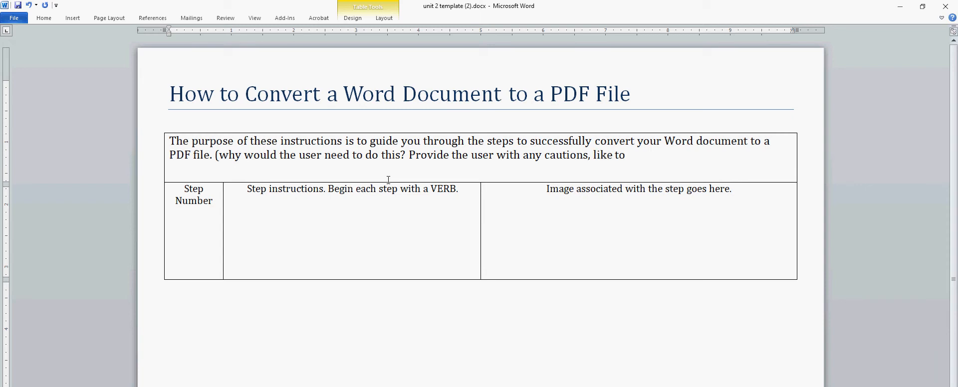
type(" save their work")
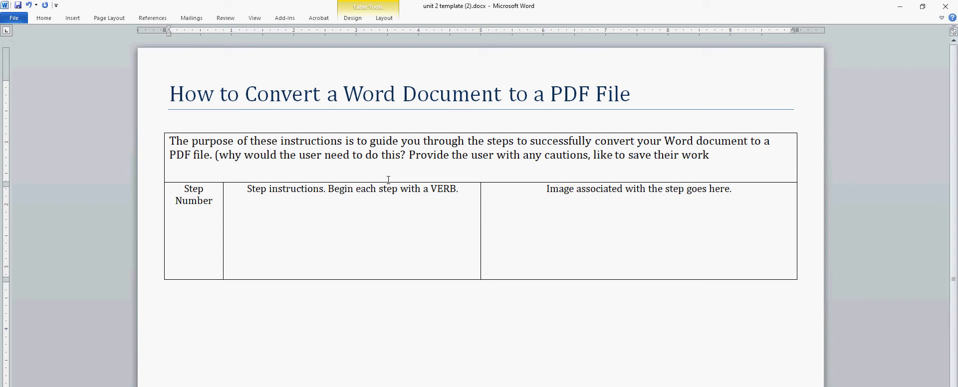
type(" before proceei")
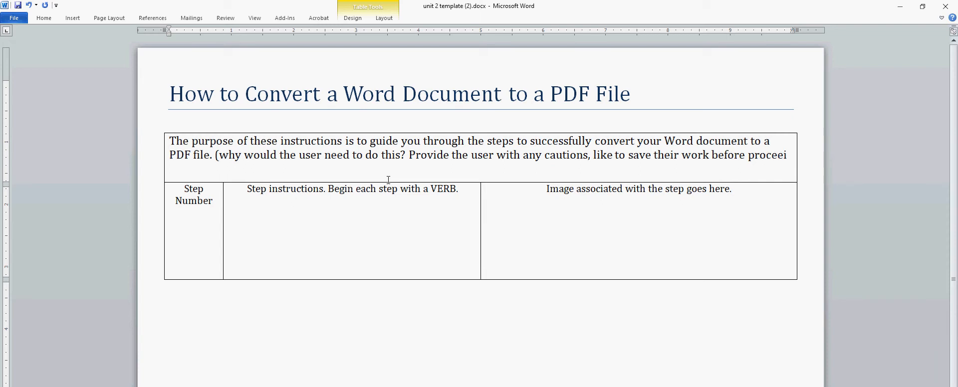
key("BackSpace")
type("ding.")
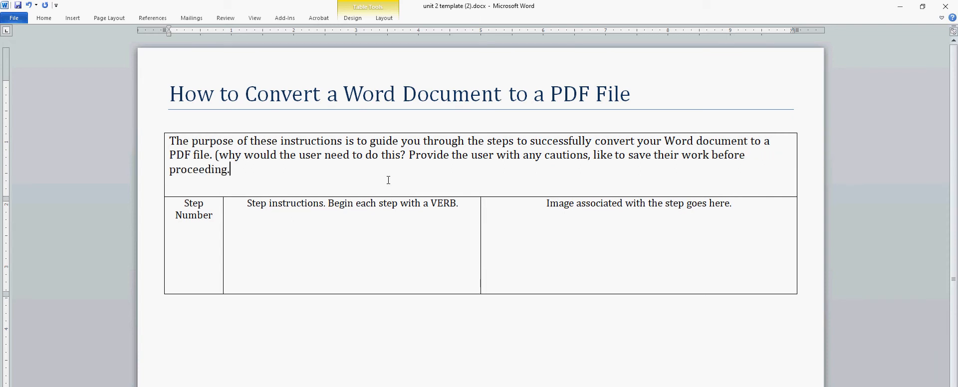
type(")")
- Capitalize the first word of the parenthetical note to "Why" and italicize the whole note
left_click(227, 157)
key("BackSpace")
type("W")
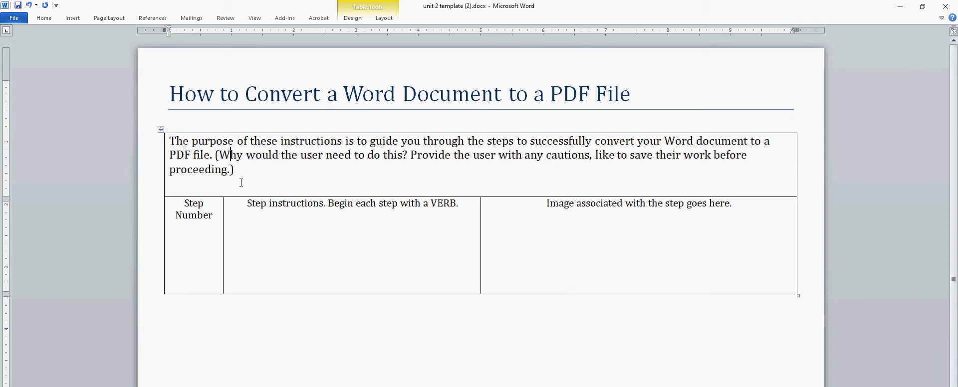
left_click_drag(235, 170, 218, 160)
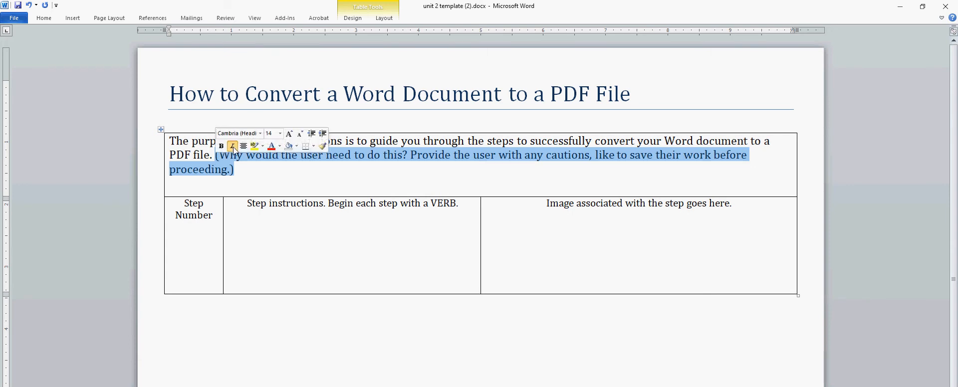
left_click(232, 145)
left_click(238, 173)
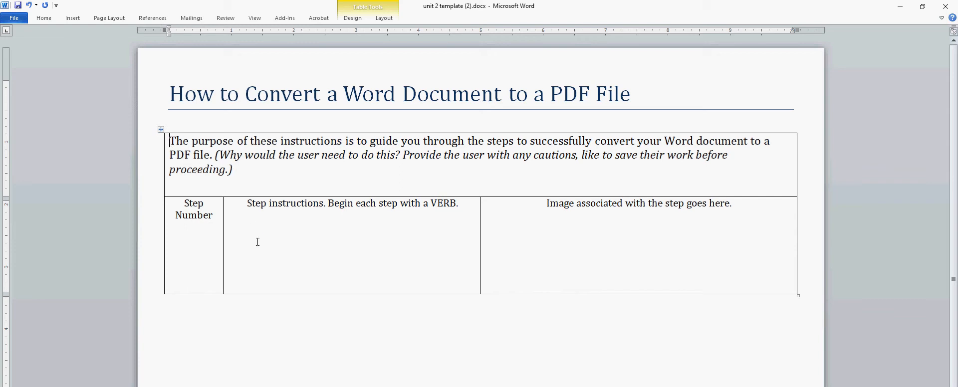
- Insert the heading "Introduction to Word Document Conversion:" above the purpose sentence, separated from it by a blank line
type("Introduc")
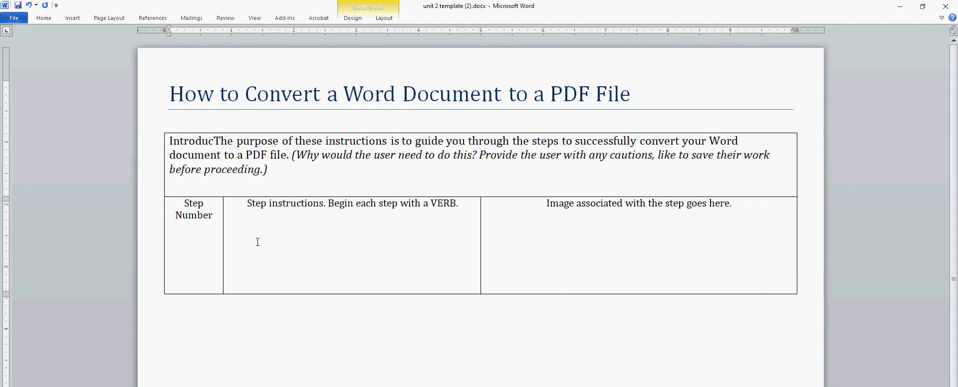
type("tion ")
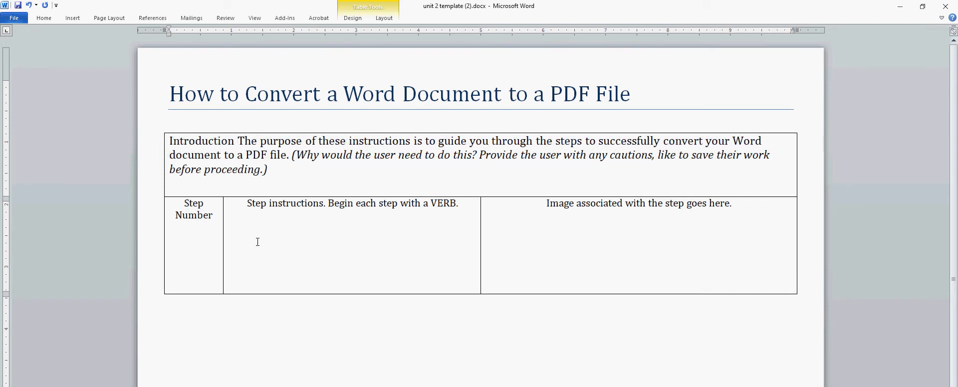
type("to ")
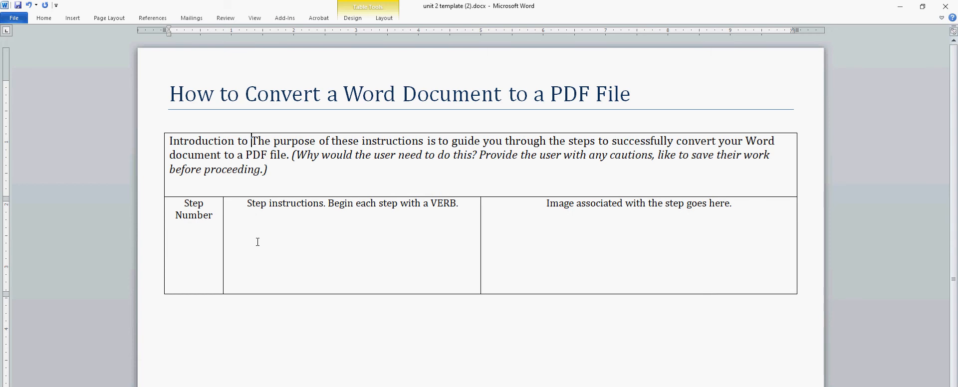
type("Word Docu")
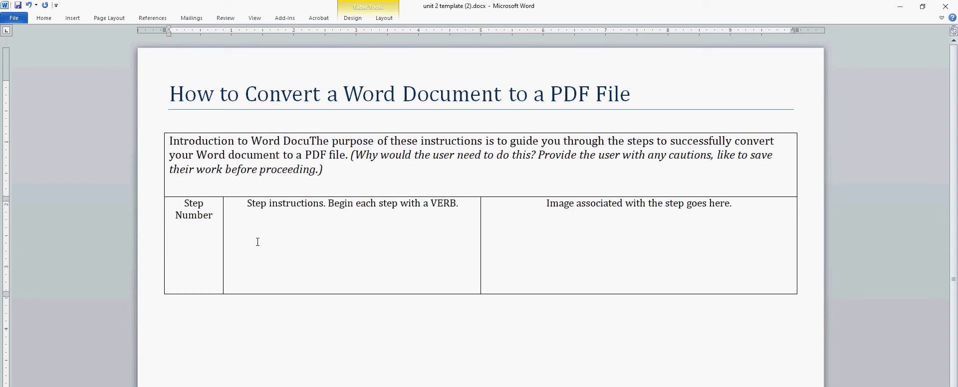
type("ment Conver")
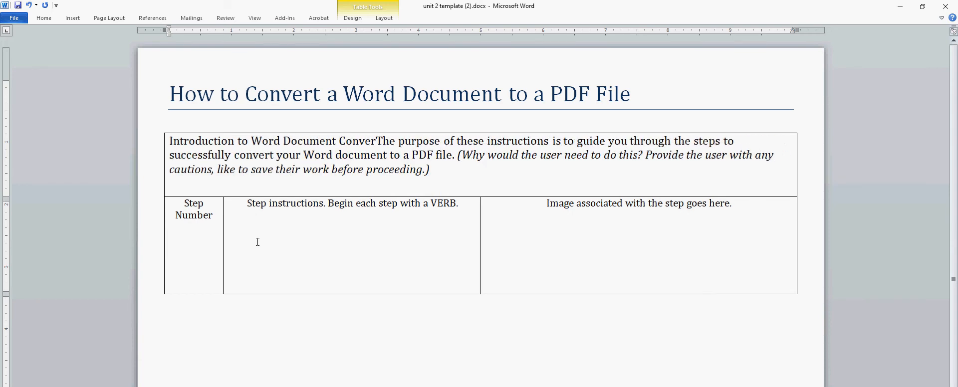
type("sion:")
key("Return")
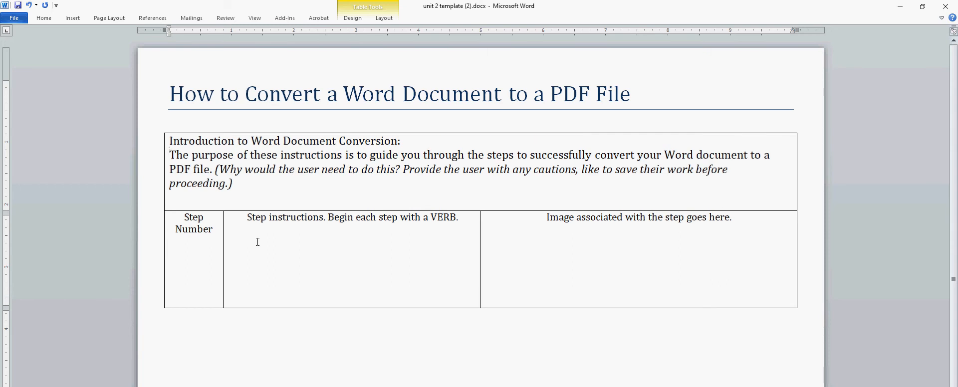
key("Return")
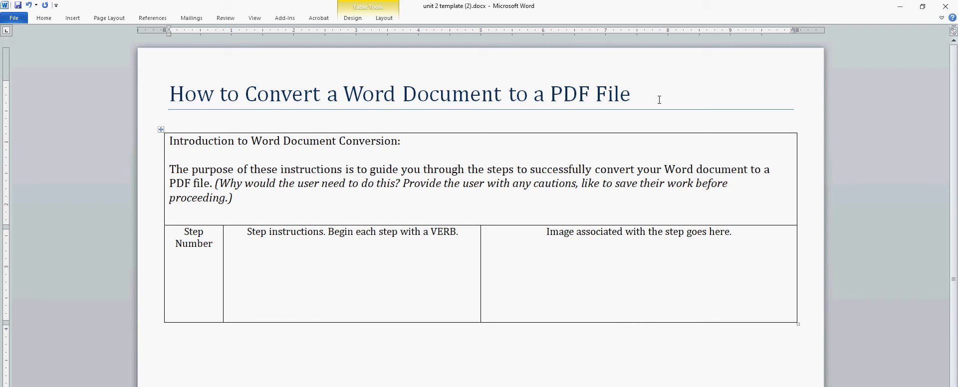
left_click_drag(636, 91, 170, 95)
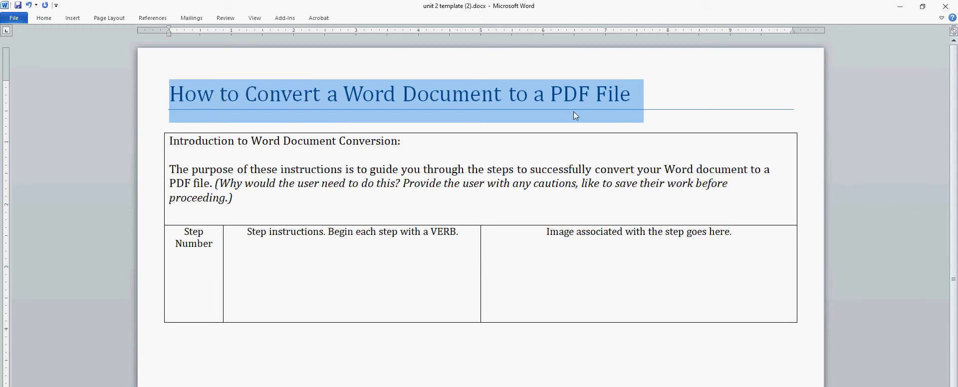
left_click(299, 199)
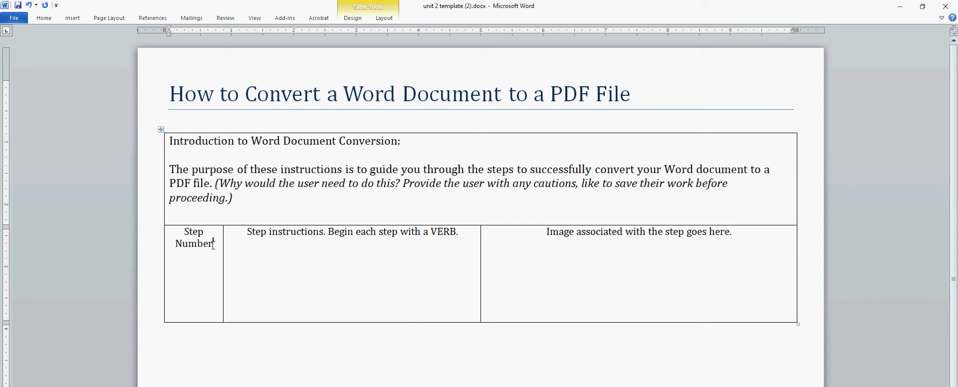
- Replace the "Step Number" placeholder in the table's second row with 1
left_click_drag(213, 244, 178, 235)
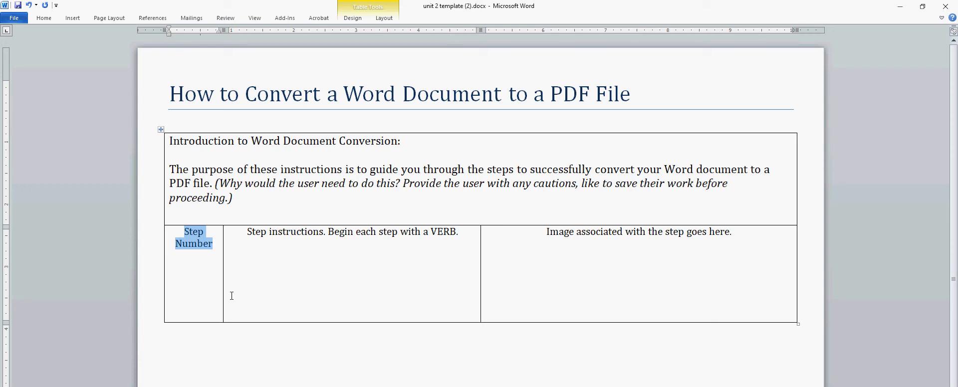
type("1")
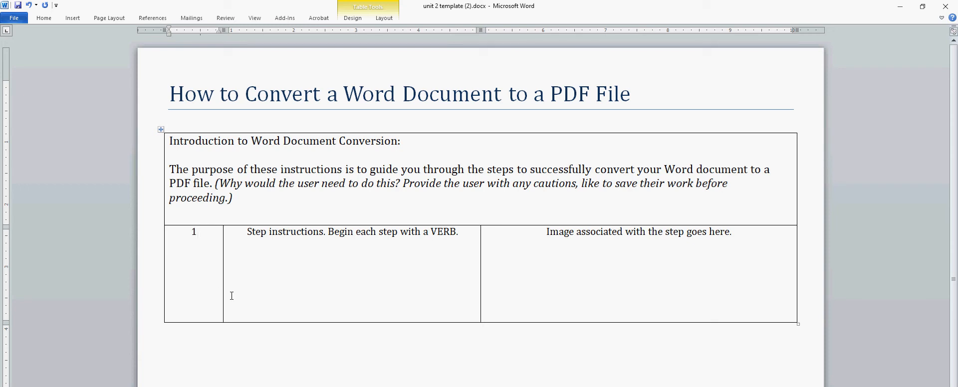
- Replace the instruction placeholder beside step number 1 with "Once the file has downloaded…"
key("Tab")
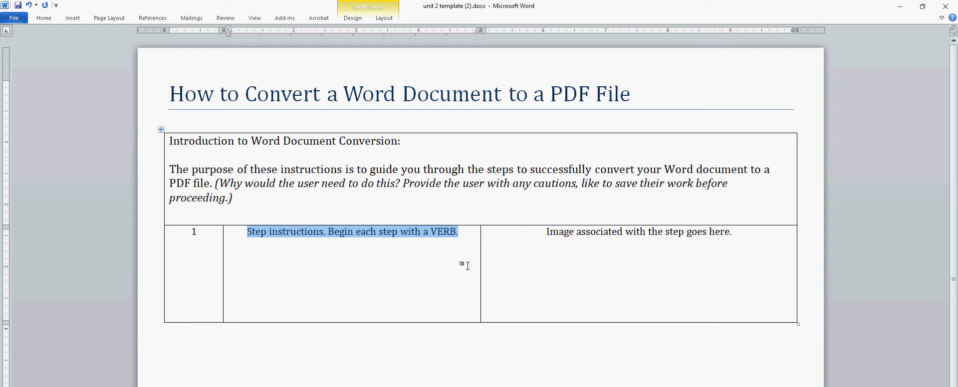
type("Once ")
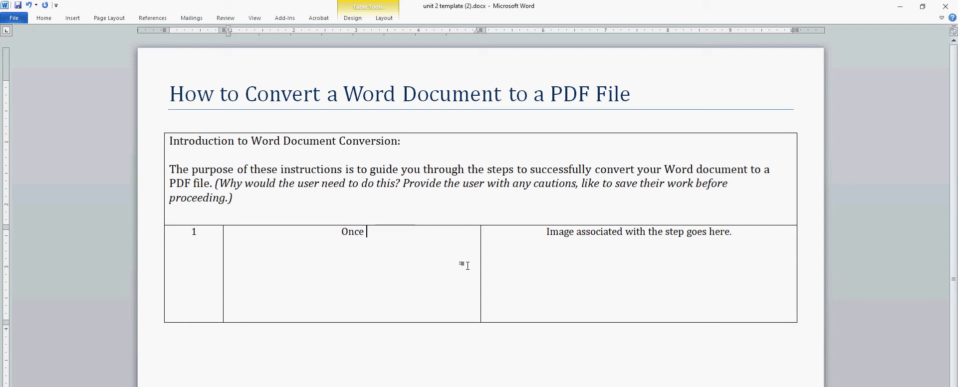
type("the file")
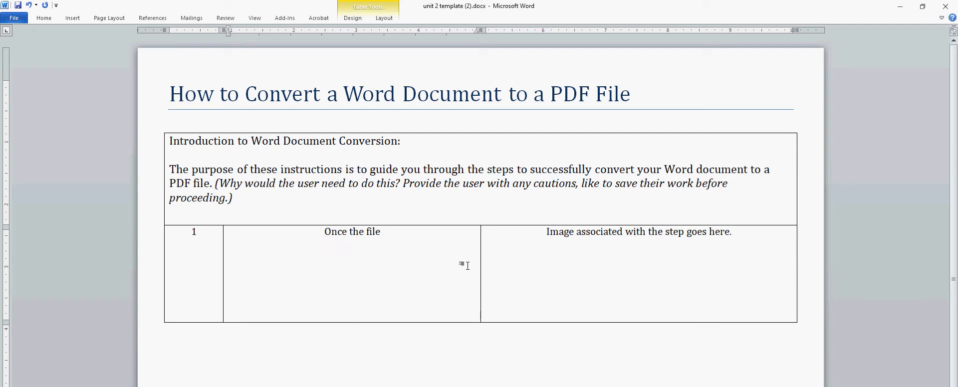
type(" ins")
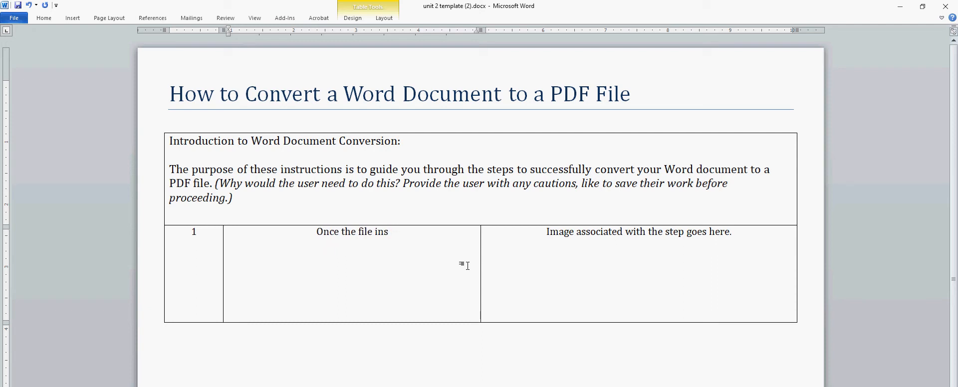
key("BackSpace")
key("BackSpace")
key("BackSpace")
type("has")
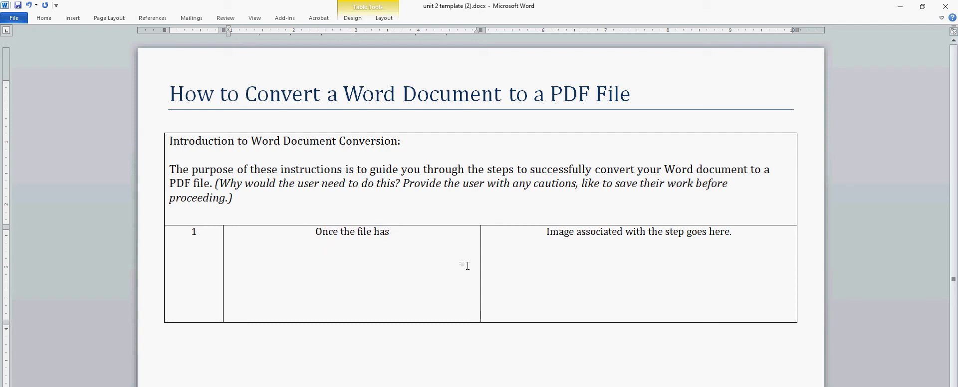
type(" downloaded,")
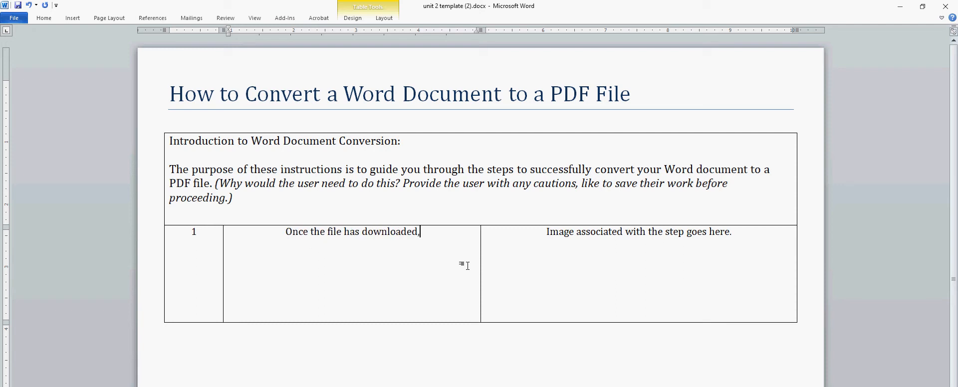
key("BackSpace")
type("...")
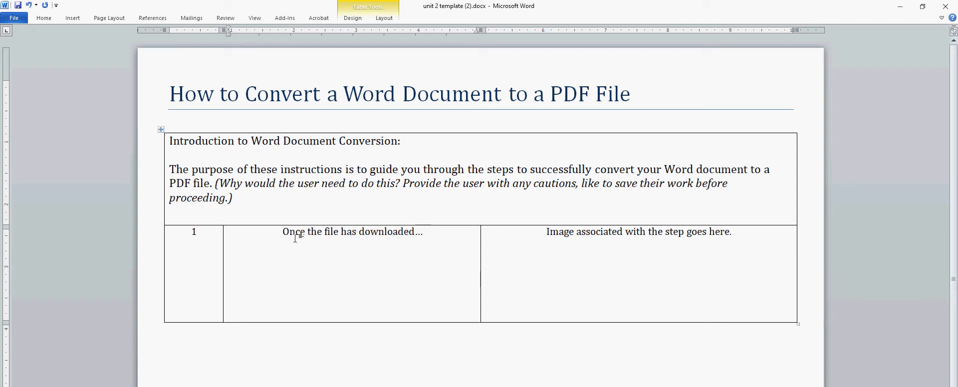
- Clear all the text from the instruction cell beside step number 1
left_click_drag(305, 233, 282, 233)
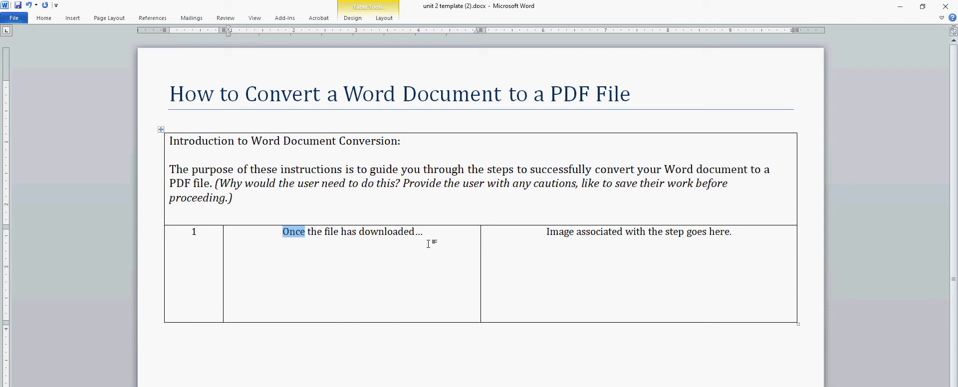
left_click_drag(423, 233, 288, 235)
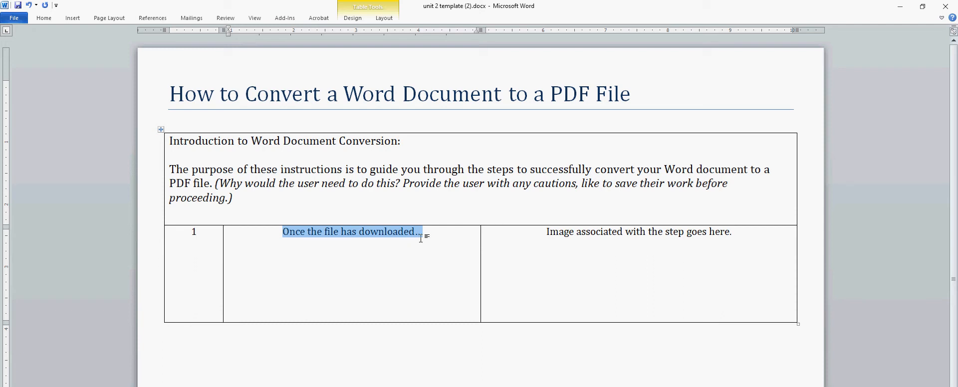
key("Delete")
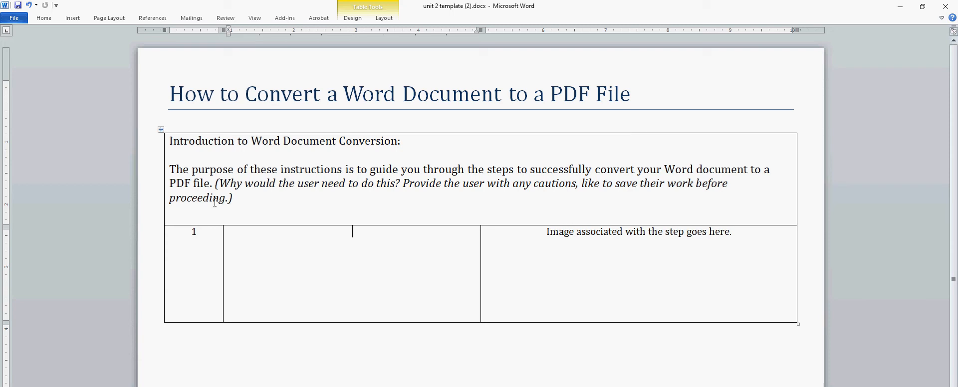
left_click(201, 254)
type("st")
key("BackSpace")
key("BackSpace")
key("BackSpace")
- Enter Click "File." as the step 1 instruction and remove the placeholder text from the image cell beside it
left_click(364, 248)
type("Click \"")
type("File.\"")
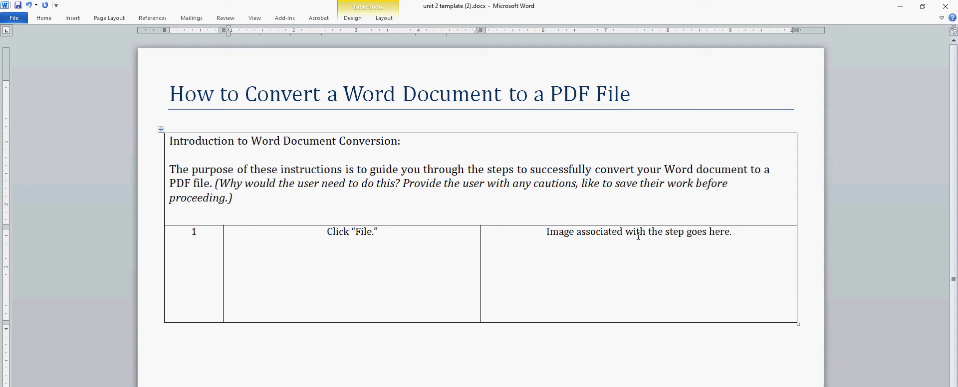
left_click_drag(733, 233, 551, 238)
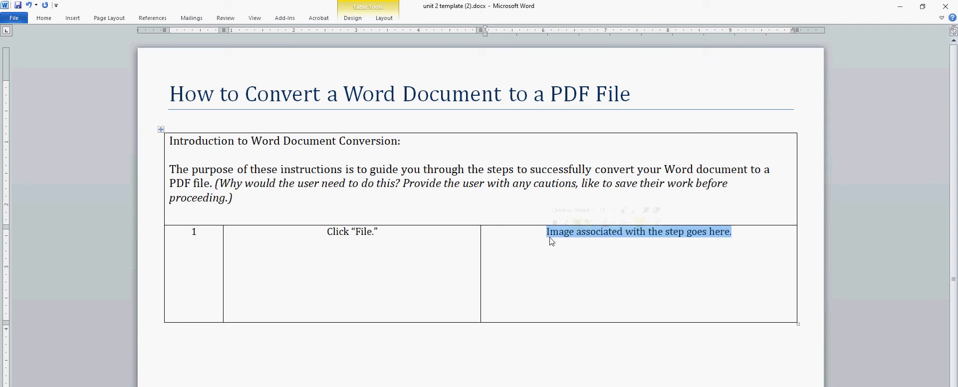
key("Delete")
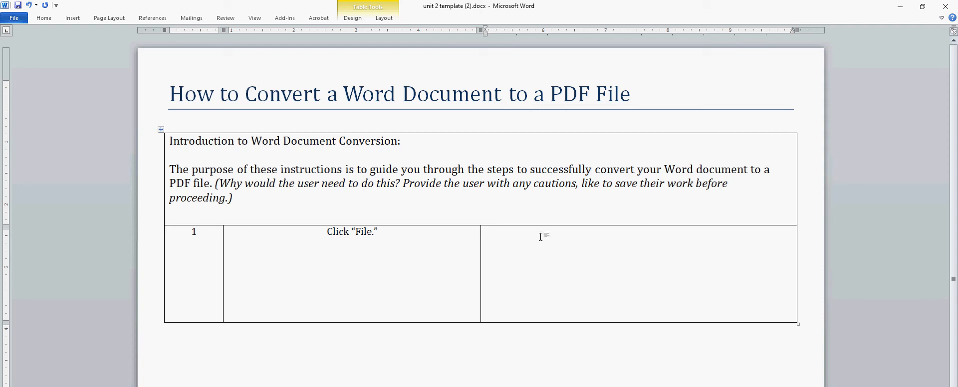
left_click(21, 20)
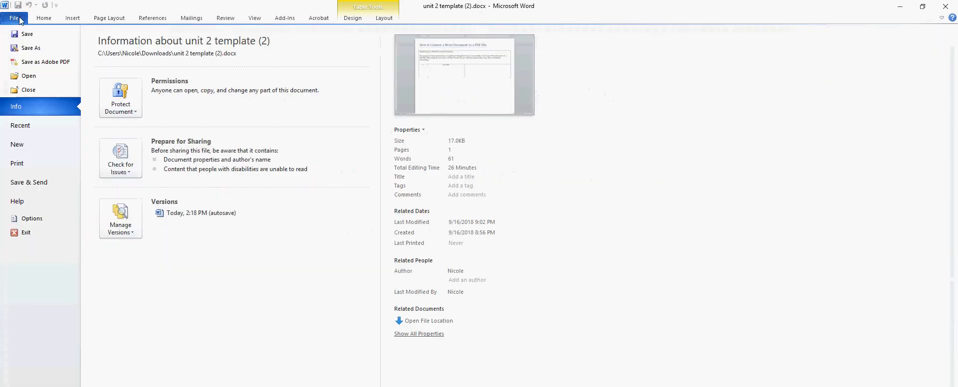
left_click(29, 76)
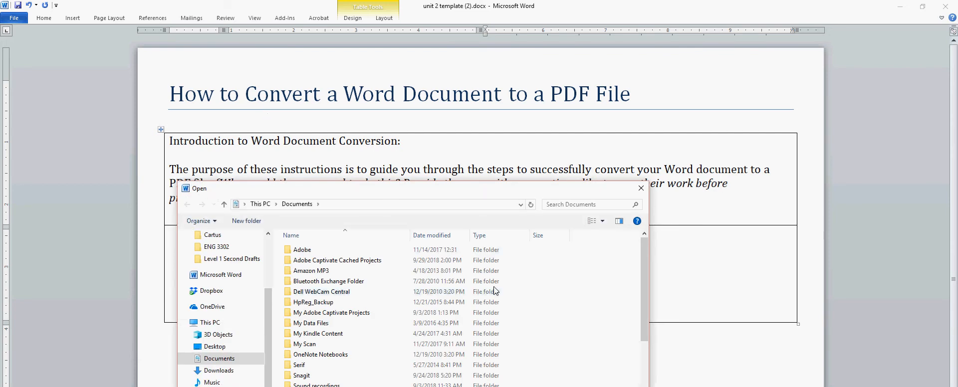
scroll(265, 238, "up", 3)
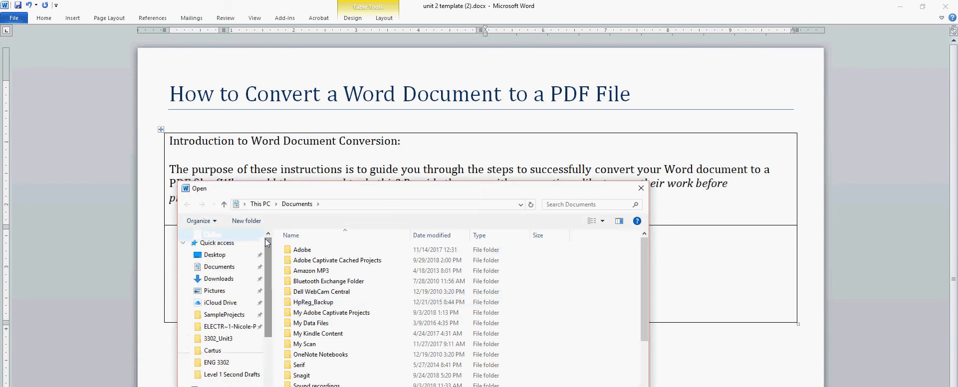
left_click(214, 255)
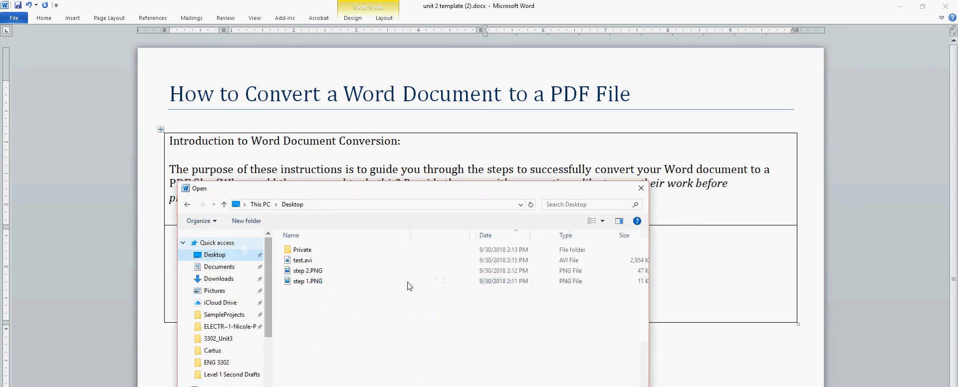
left_click(349, 282)
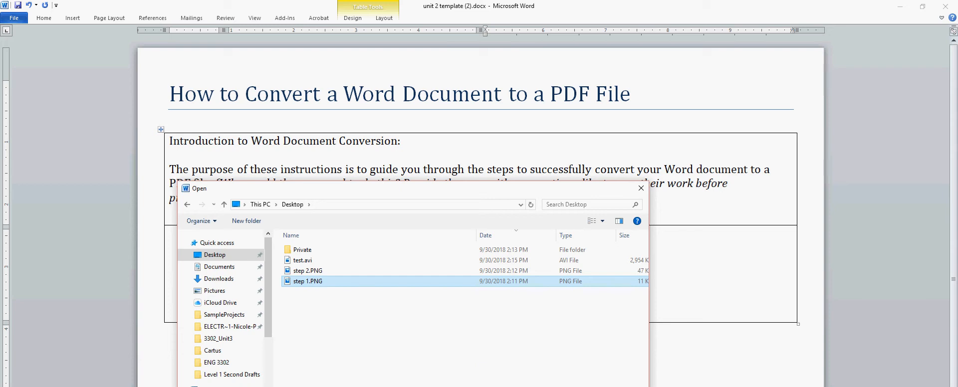
key("Return")
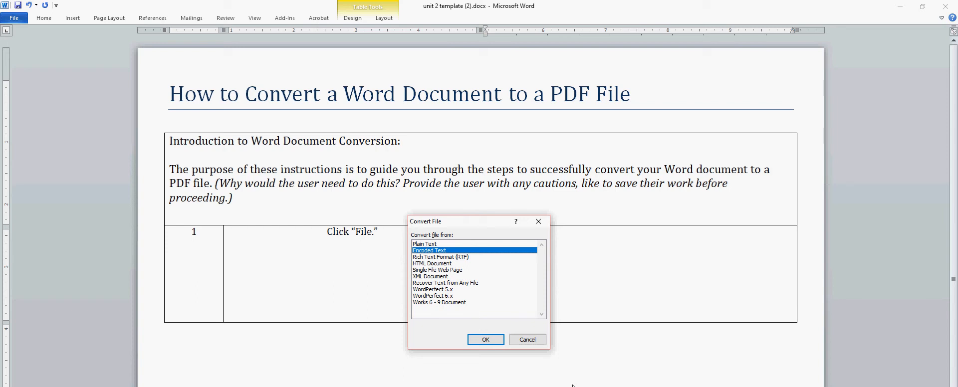
left_click(525, 344)
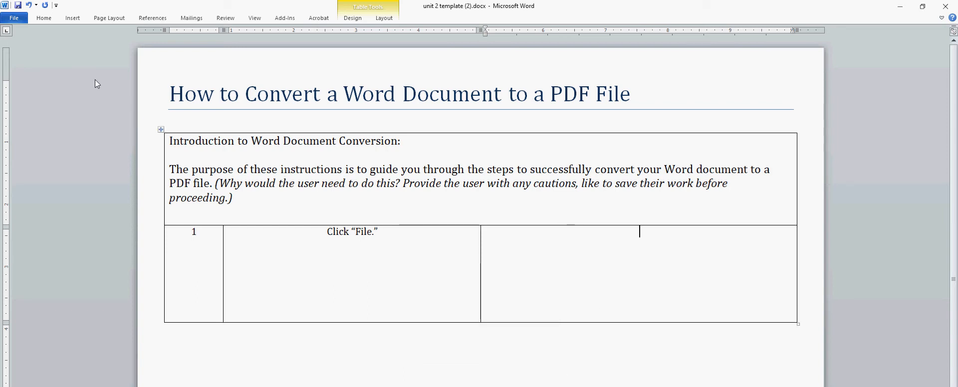
- Insert the picture step 1.PNG from the Desktop into the image cell of step 1
left_click(77, 19)
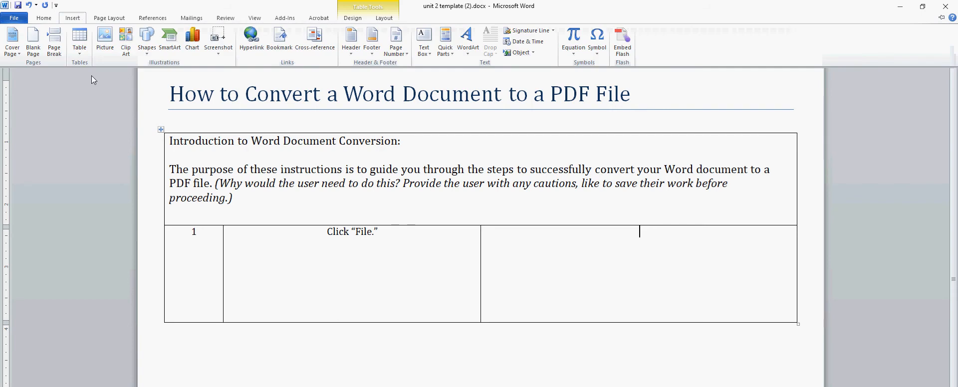
left_click(105, 39)
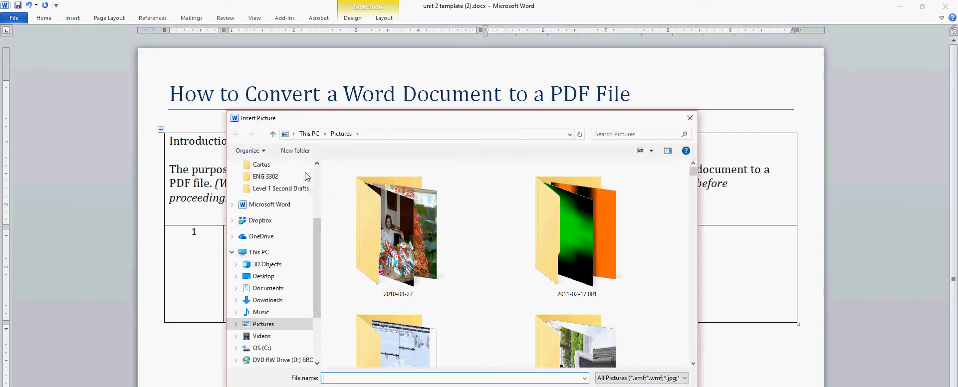
left_click(318, 179)
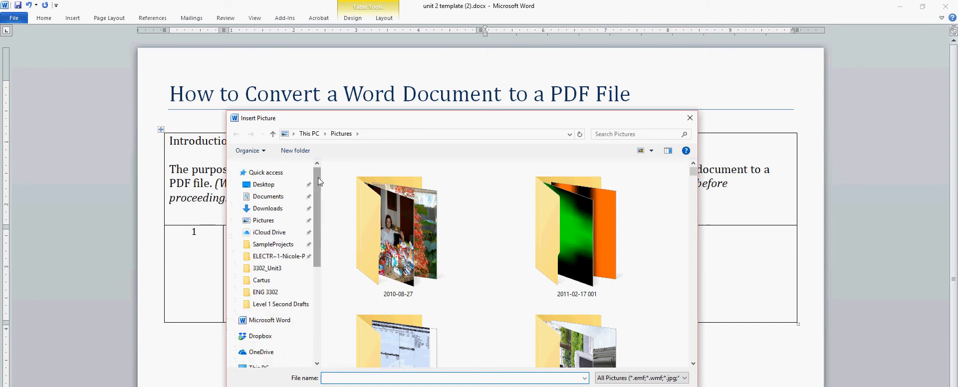
left_click(279, 186)
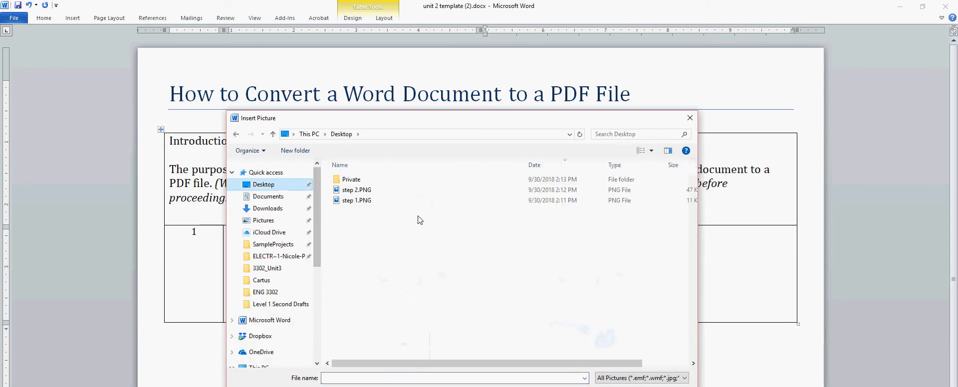
left_click(363, 201)
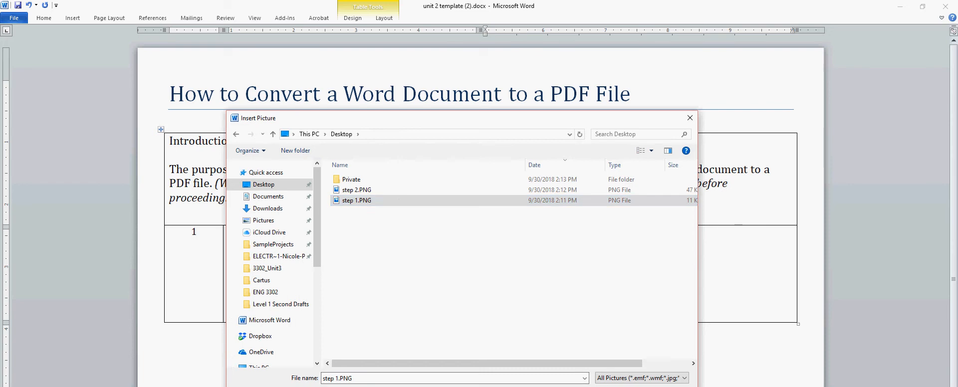
key("Return")
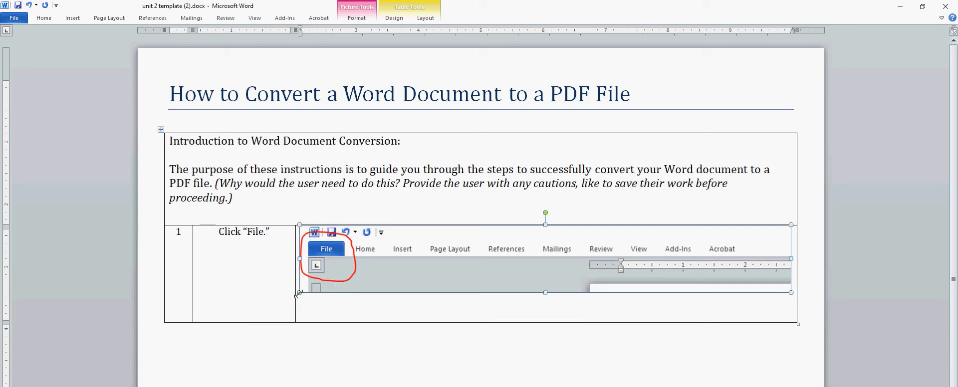
- Shrink the step 1 picture proportionally so the instruction column regains its width, and deselect it
left_click_drag(298, 294, 416, 273)
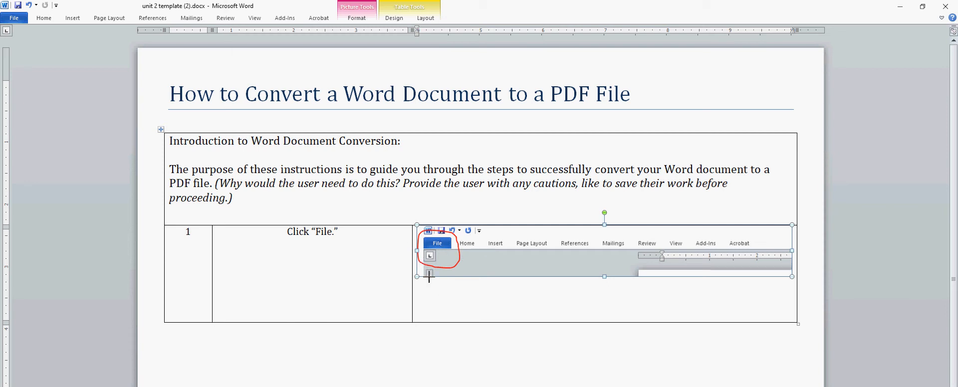
left_click_drag(416, 277, 448, 272)
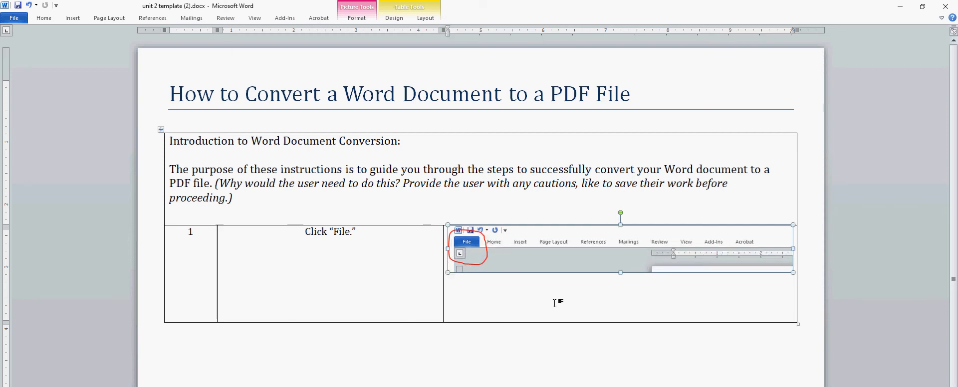
left_click(704, 205)
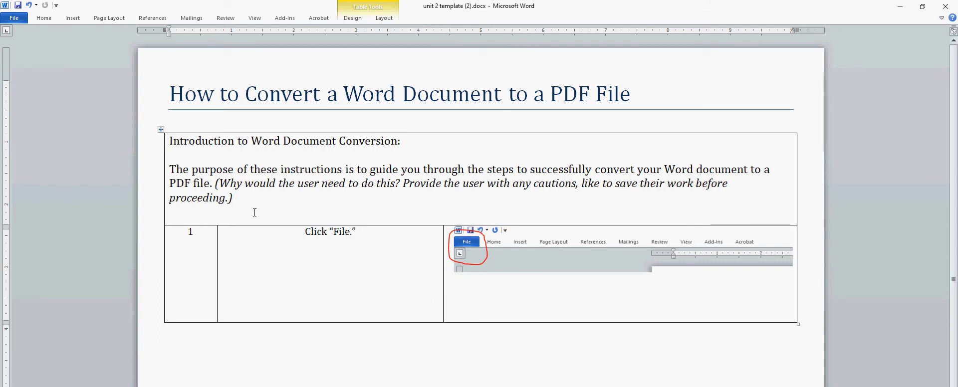
left_click(161, 129)
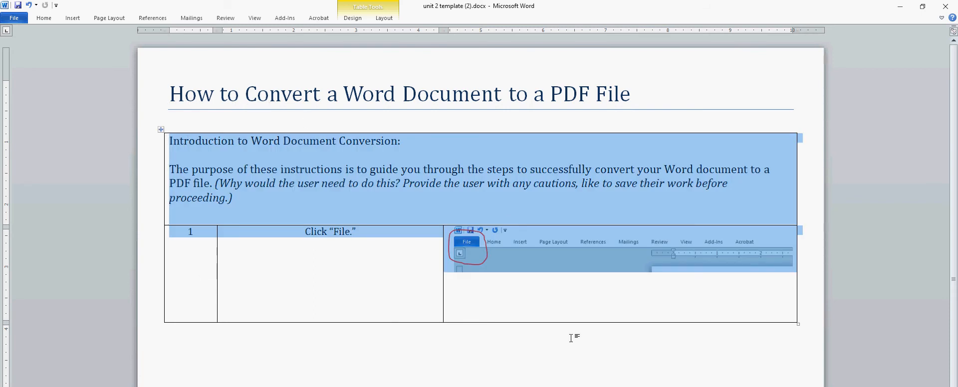
left_click(220, 265)
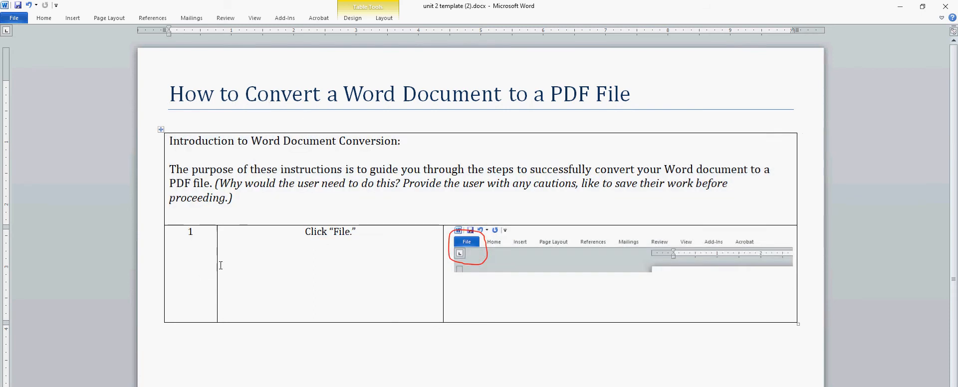
left_click_drag(199, 252, 548, 288)
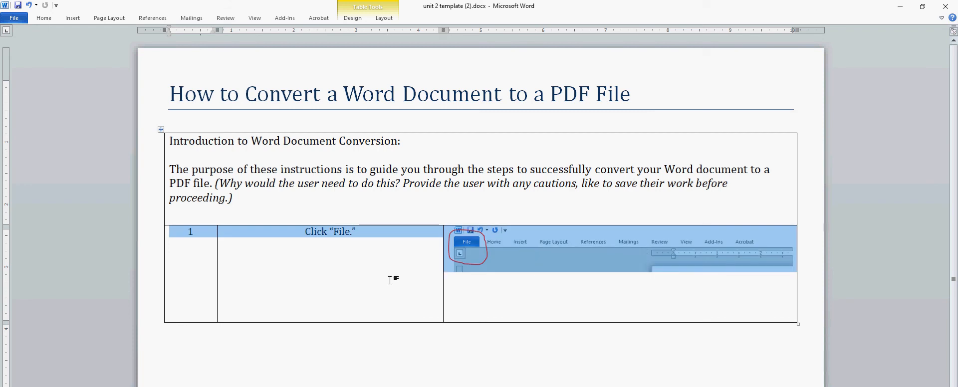
left_click(260, 280)
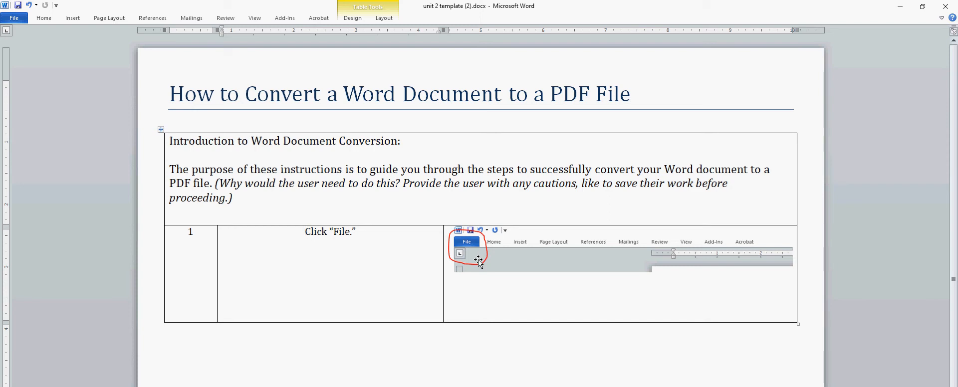
left_click(362, 241)
left_click(198, 229)
key("ctrl+z")
type("2")
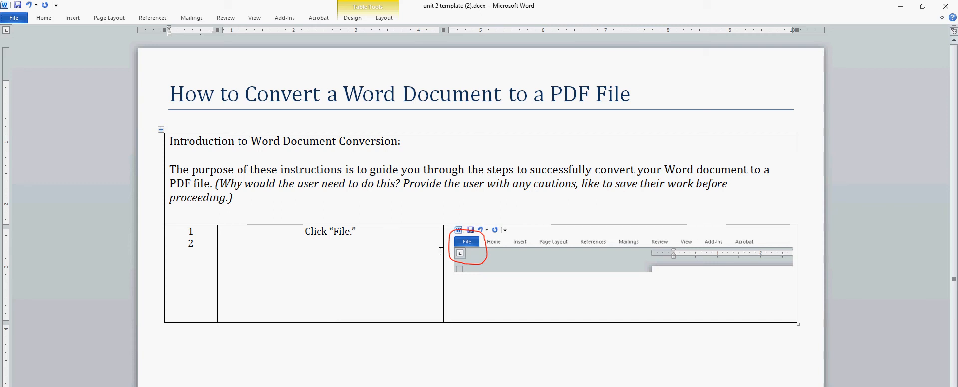
left_click(357, 233)
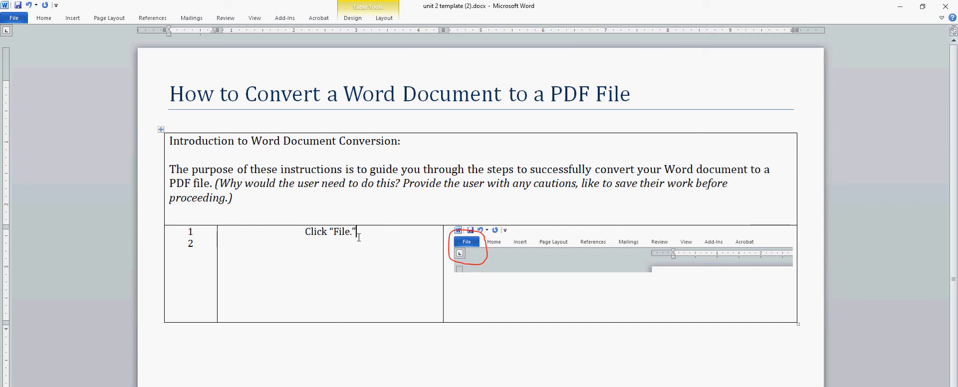
key("Return")
type("Do not")
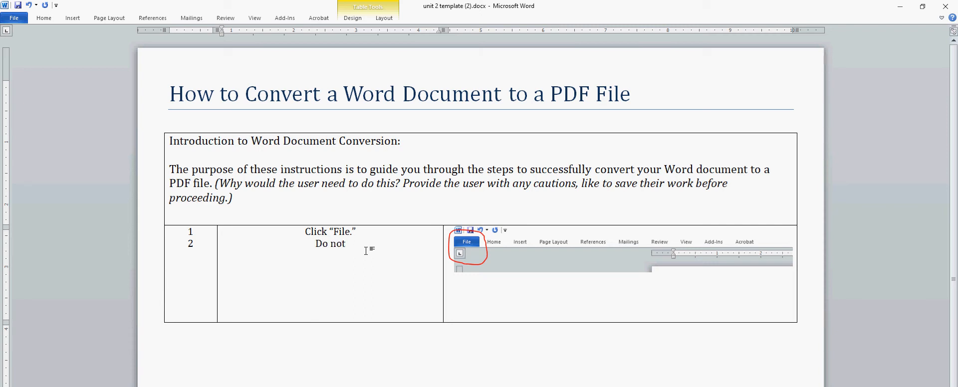
type(" do this")
left_click(517, 259)
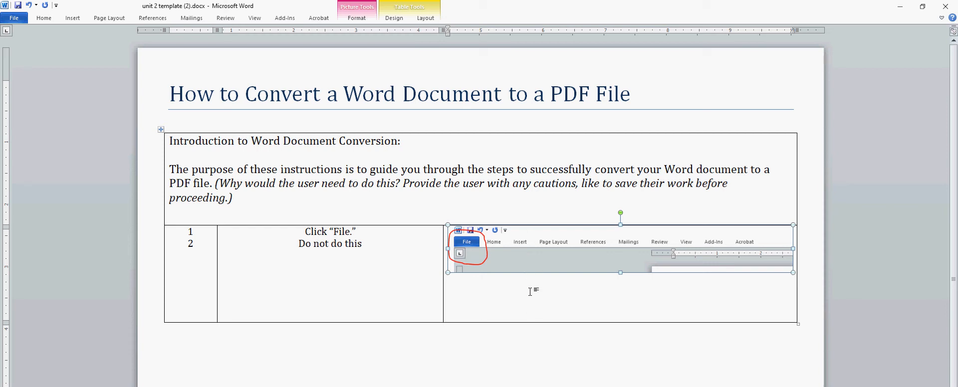
left_click(373, 247)
left_click_drag(363, 245, 288, 243)
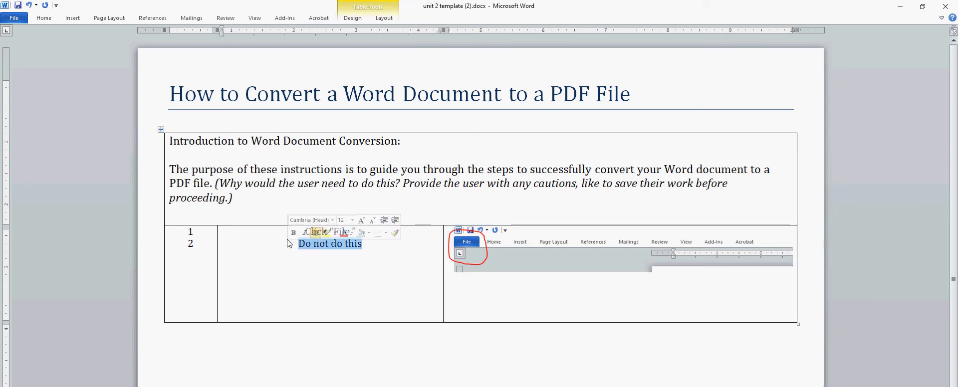
key("BackSpace")
key("Left")
key("shift+Left")
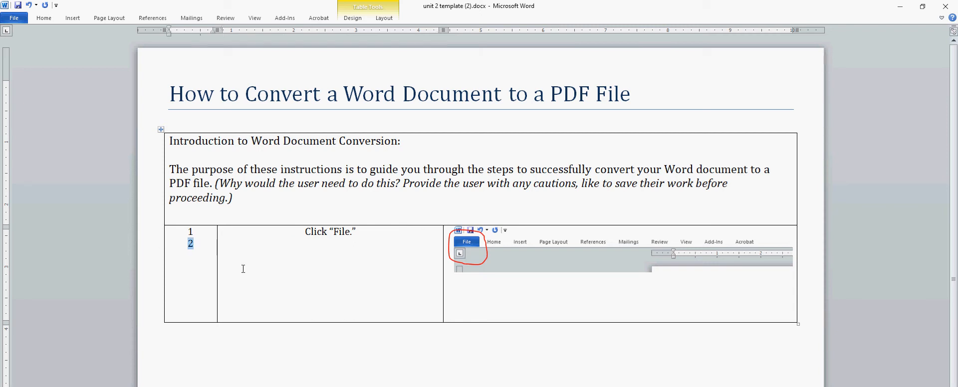
key("BackSpace")
- Reduce the height of the step 1 row so its lower border sits just beneath the picture
left_click(486, 316)
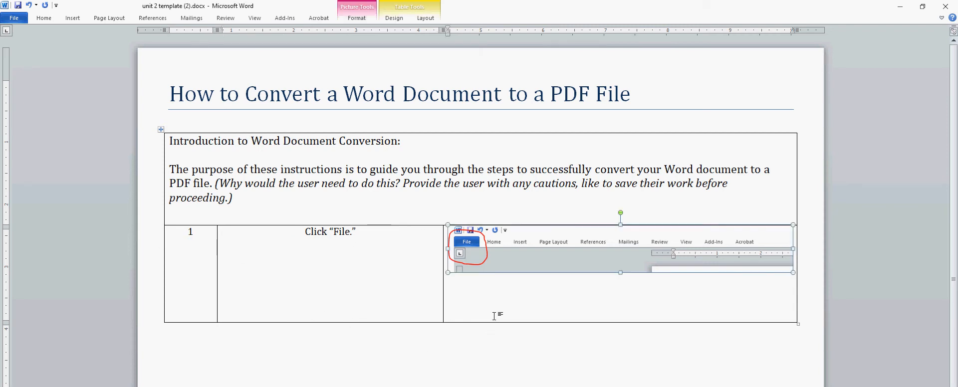
left_click_drag(485, 322, 490, 286)
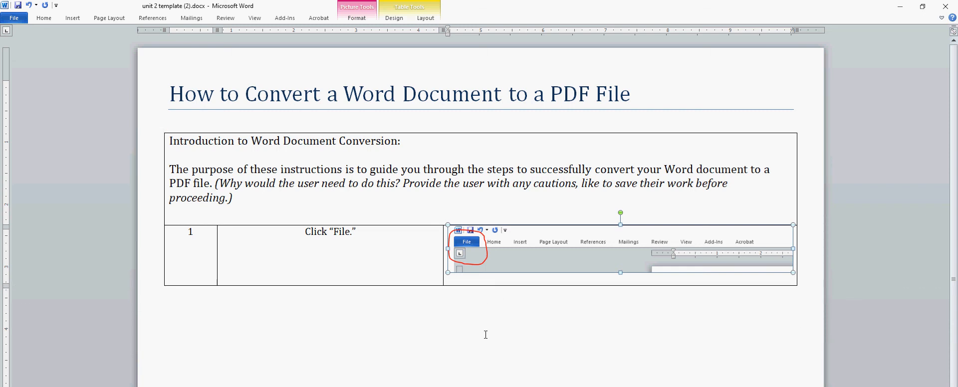
left_click(389, 265)
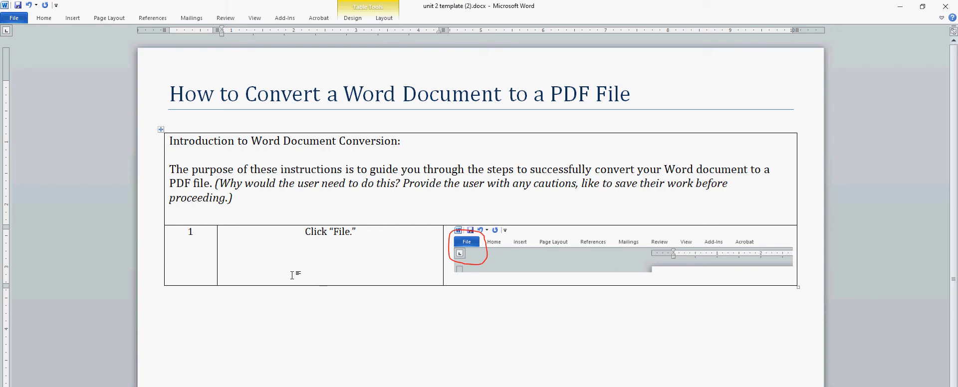
- Insert a new table row below step 1 and enter 2 as its step number
left_click(209, 248)
left_click(285, 262)
right_click(334, 245)
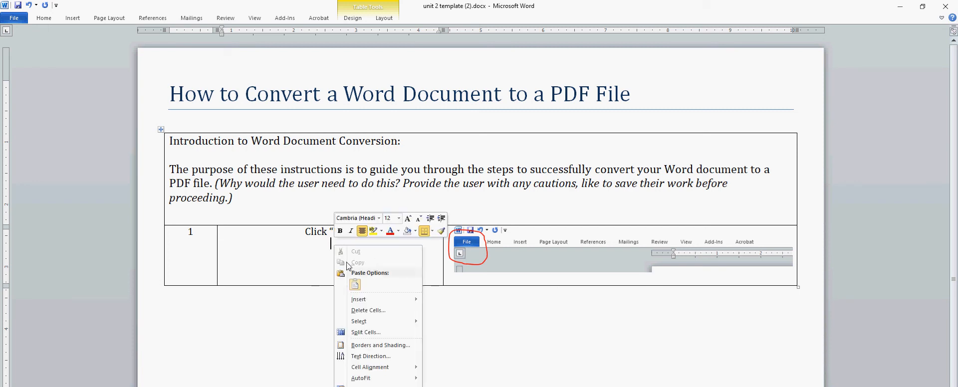
mouse_move(372, 299)
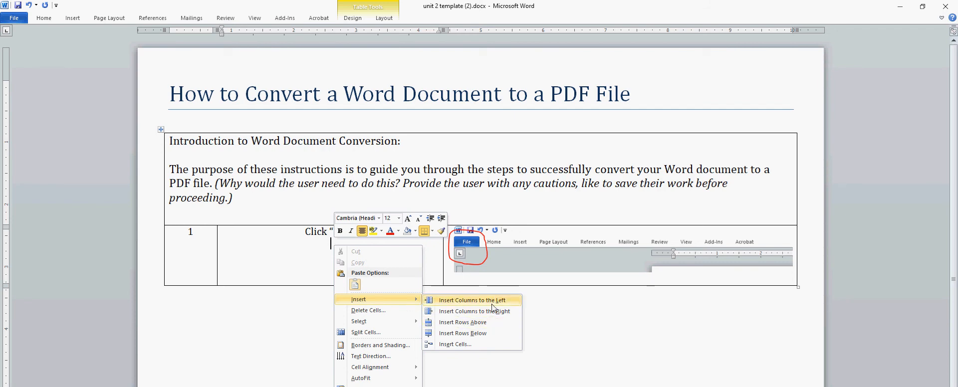
left_click(486, 335)
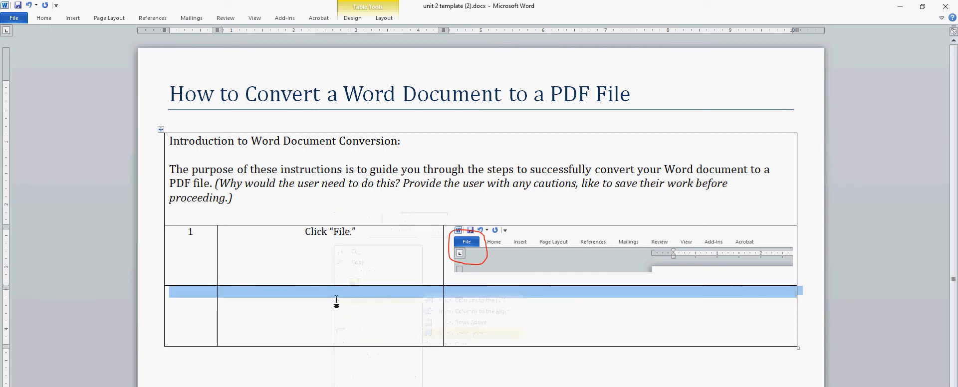
left_click(485, 309)
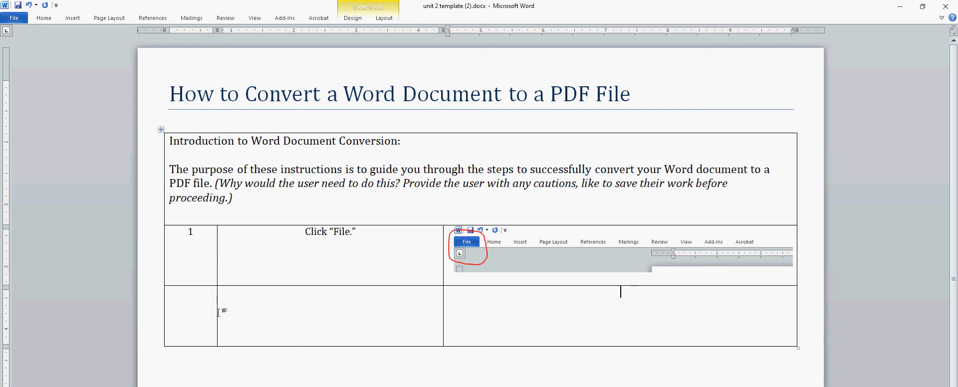
left_click(187, 308)
type("2")
- Insert the picture step 2.PNG from the Desktop into the image cell of step 2
left_click(298, 300)
left_click(466, 303)
left_click(73, 18)
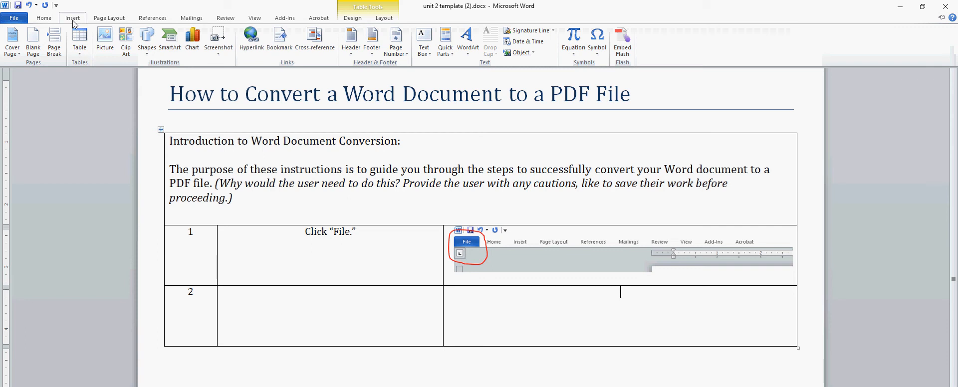
left_click(105, 40)
left_click(356, 189)
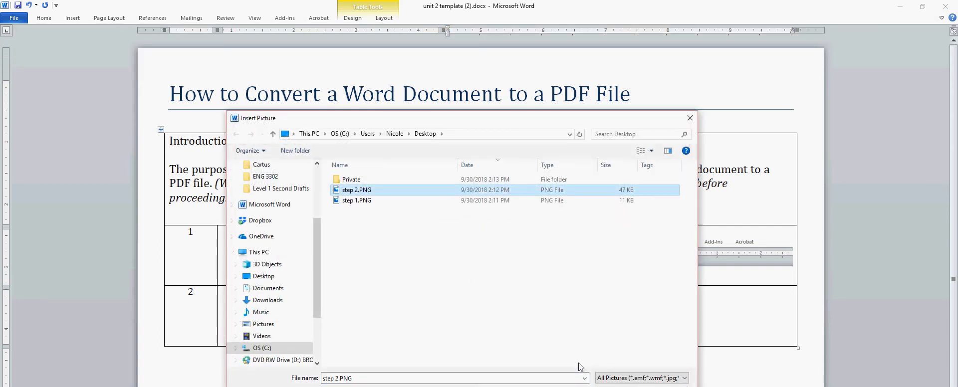
left_click(613, 386)
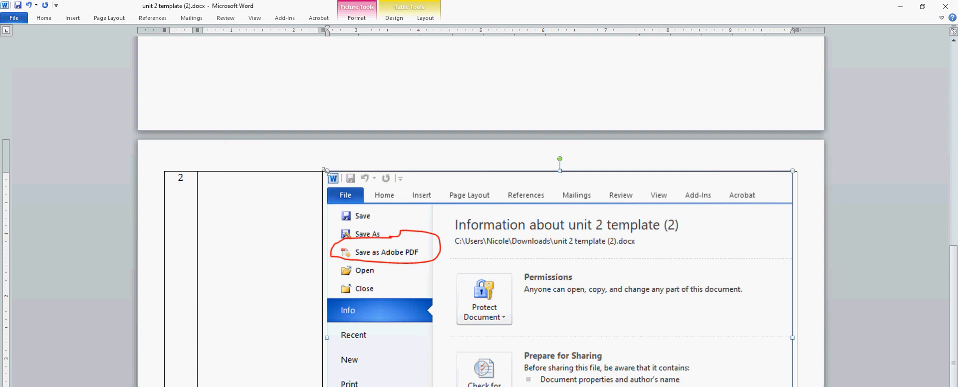
- Scale the step 2 picture down proportionally so it fits within the image column under the step 1 picture
left_click_drag(324, 170, 593, 341)
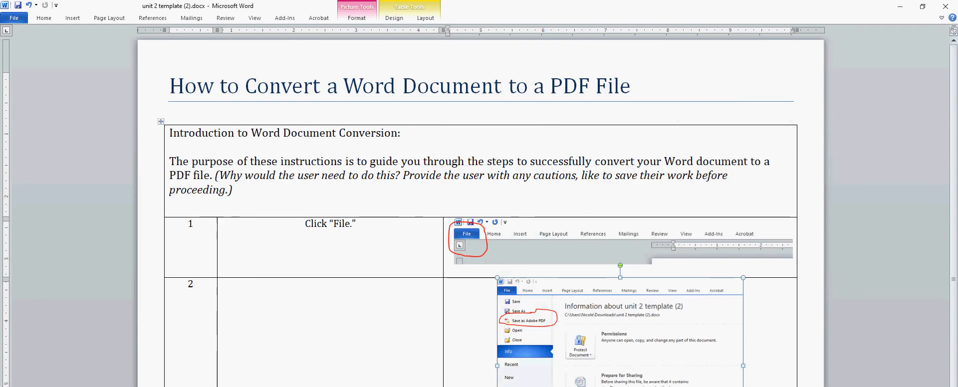
left_click(769, 384)
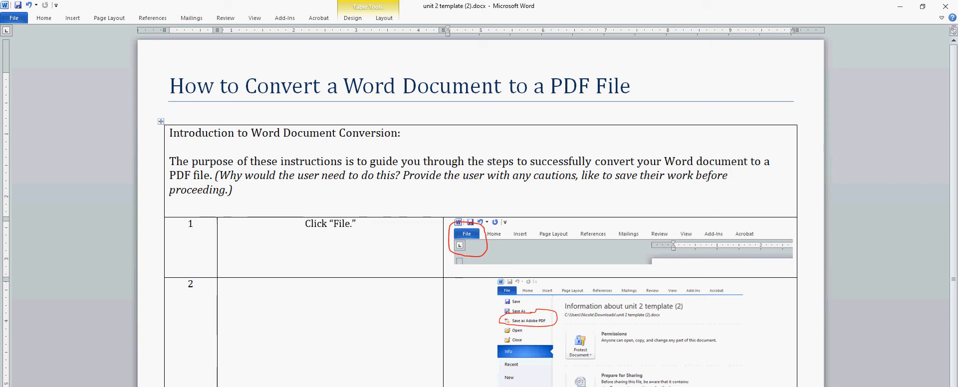
left_click(336, 325)
left_click(581, 369)
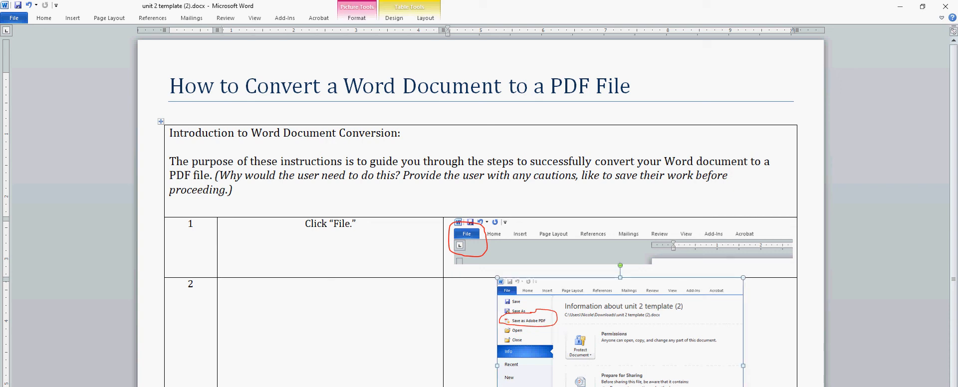
left_click_drag(497, 386, 454, 386)
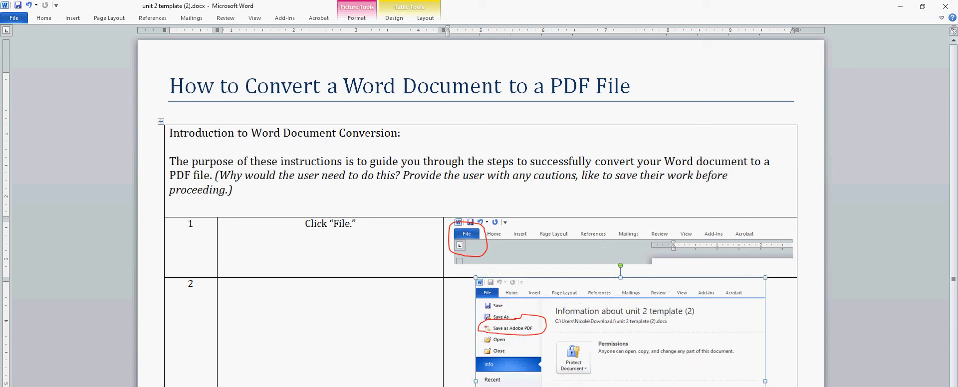
left_click_drag(476, 386, 645, 364)
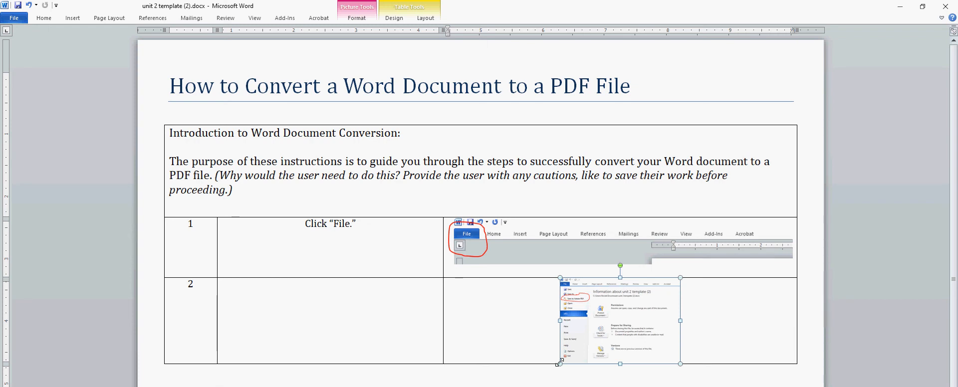
left_click_drag(559, 363, 451, 386)
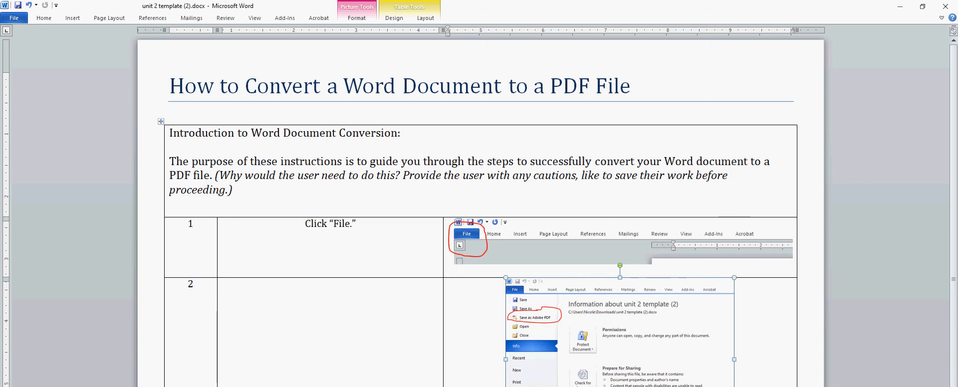
left_click_drag(734, 386, 767, 386)
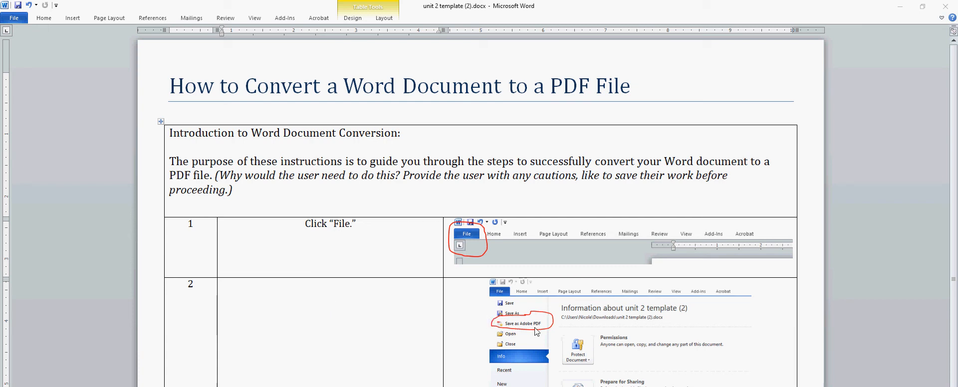
- Enter Click "Save as Adobe PDF." as the instruction for step 2
left_click(316, 315)
type("Click \"")
type("Save as")
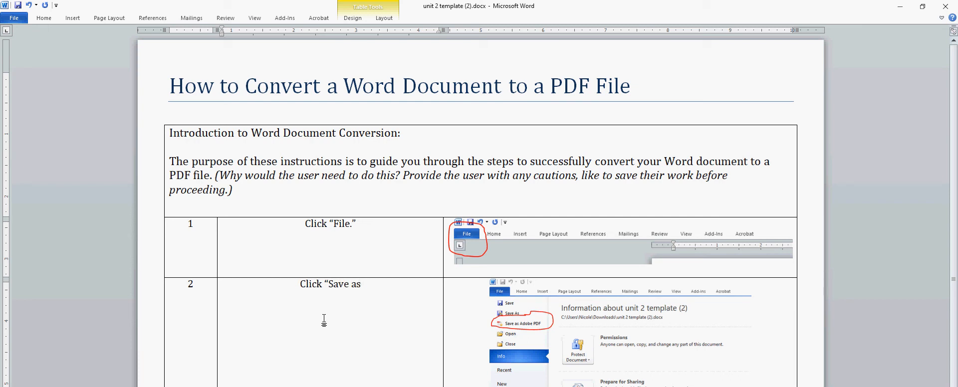
type(" Adobe PDF")
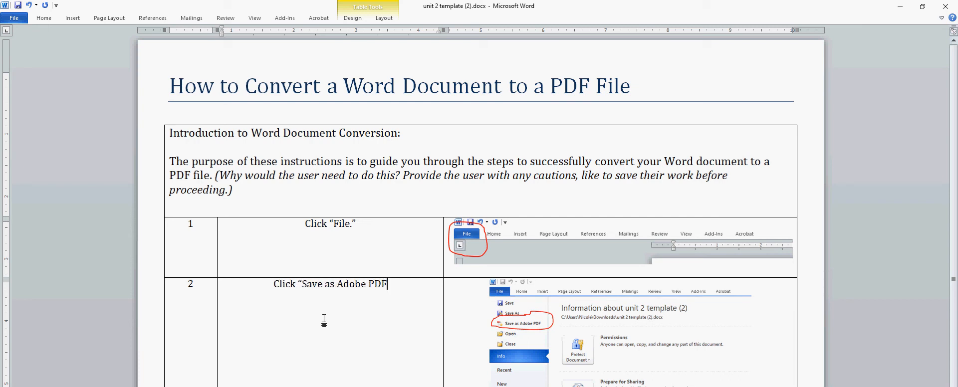
type(".\"")
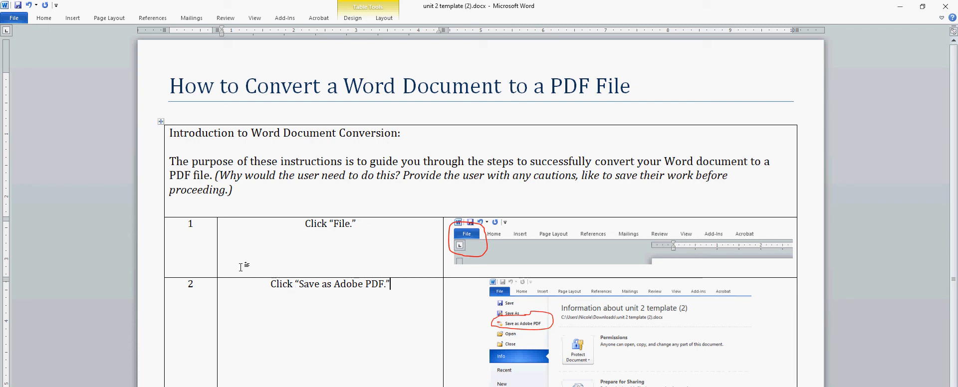
left_click_drag(203, 257, 305, 251)
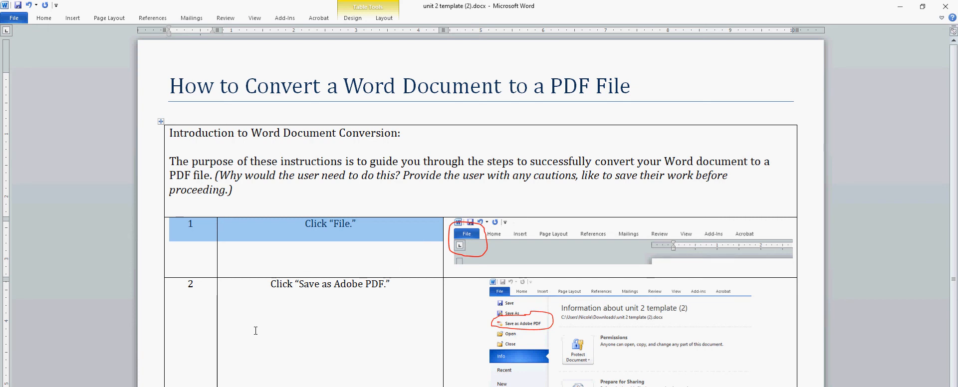
double_click(191, 335)
scroll(353, 341, "down", 1)
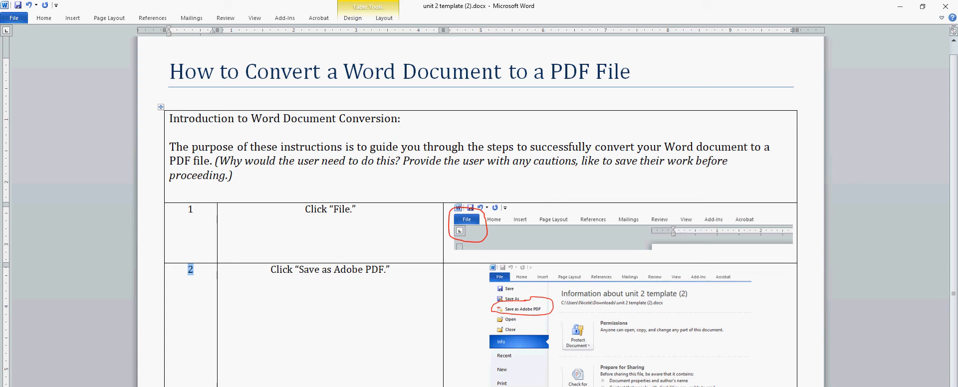
left_click(347, 270)
right_click(350, 305)
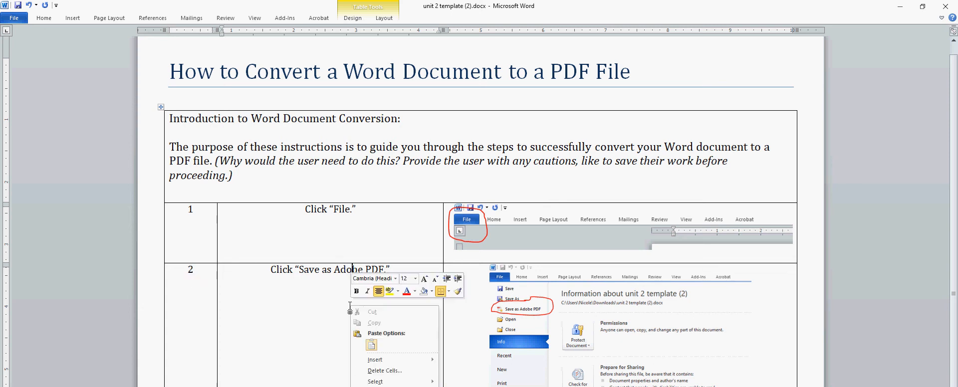
mouse_move(393, 362)
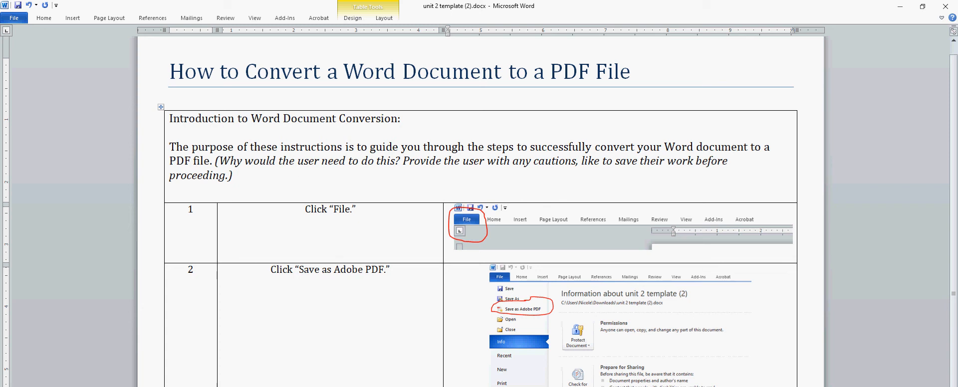
scroll(706, 370, "down", 1)
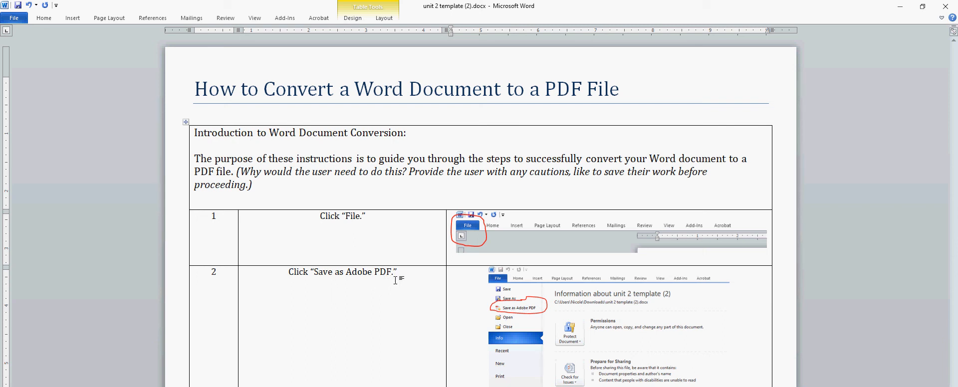
left_click_drag(399, 275, 288, 274)
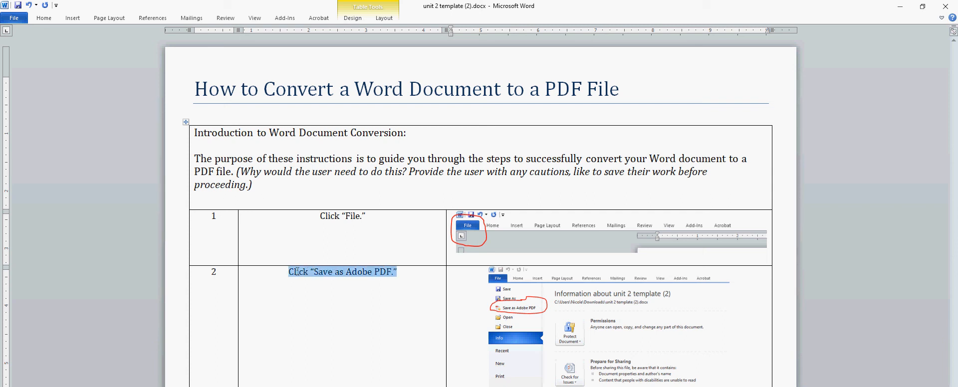
left_click(303, 289)
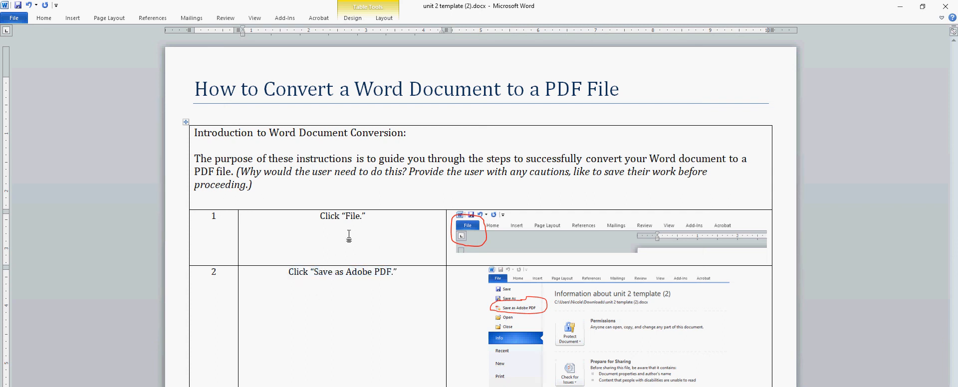
left_click_drag(346, 216, 350, 216)
left_click(350, 226)
left_click(217, 273)
left_click(607, 351)
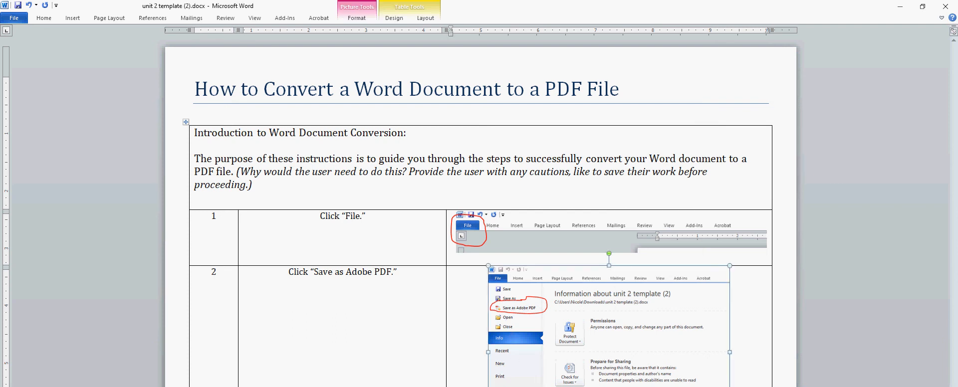
left_click(386, 340)
left_click(216, 279)
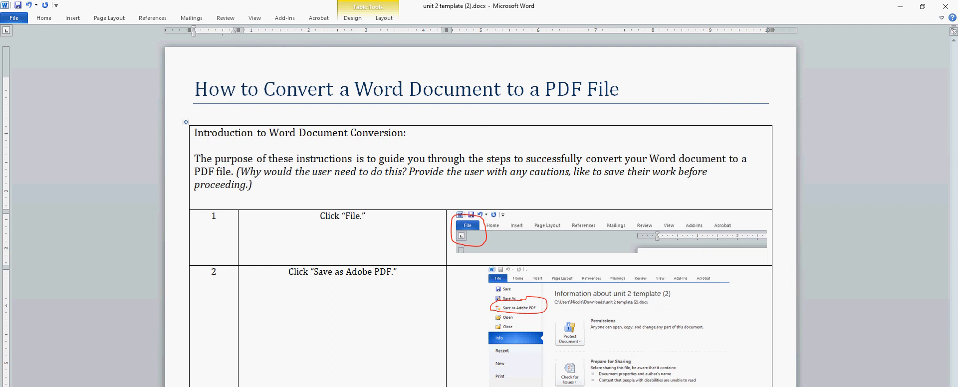